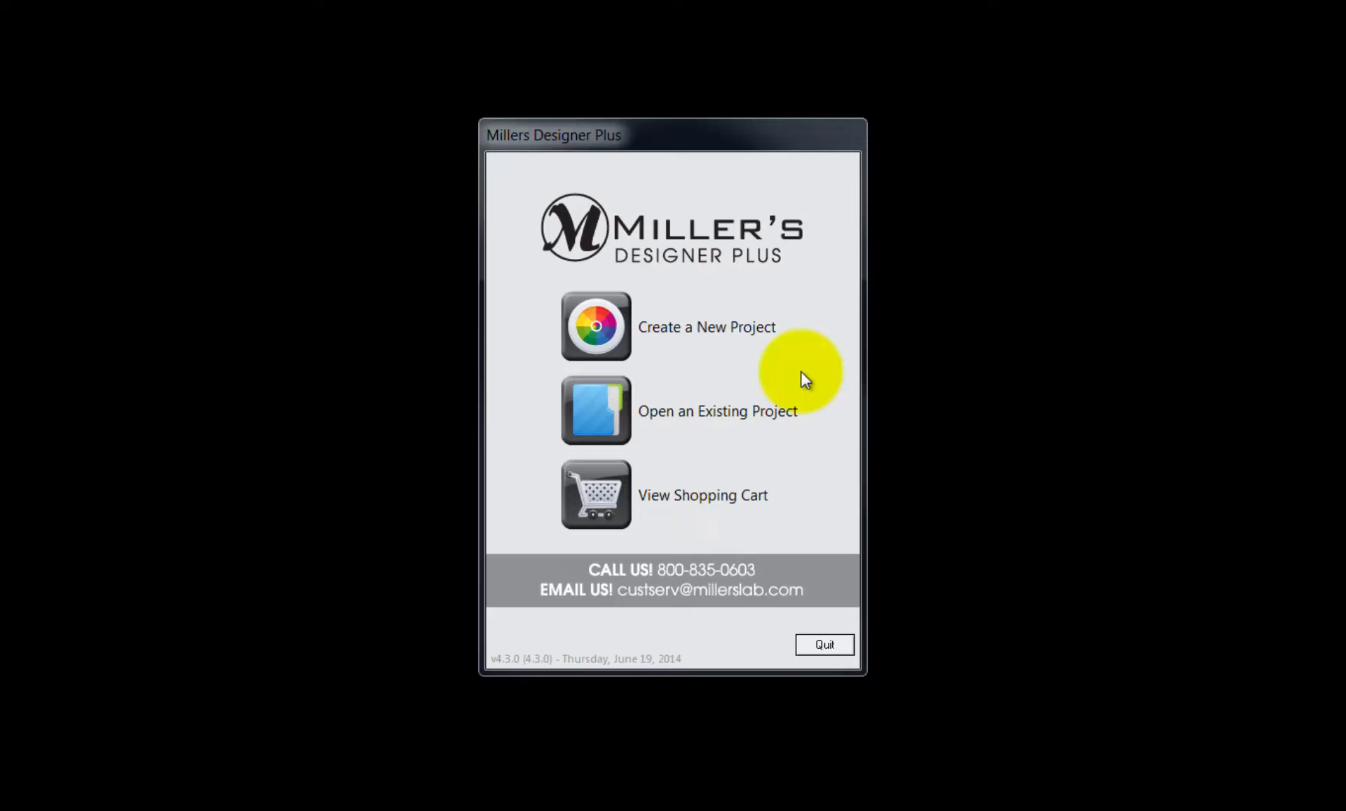
# Step: Choose Create a New Project on the start screen to launch the New Project wizard
pyautogui.click(593, 330)
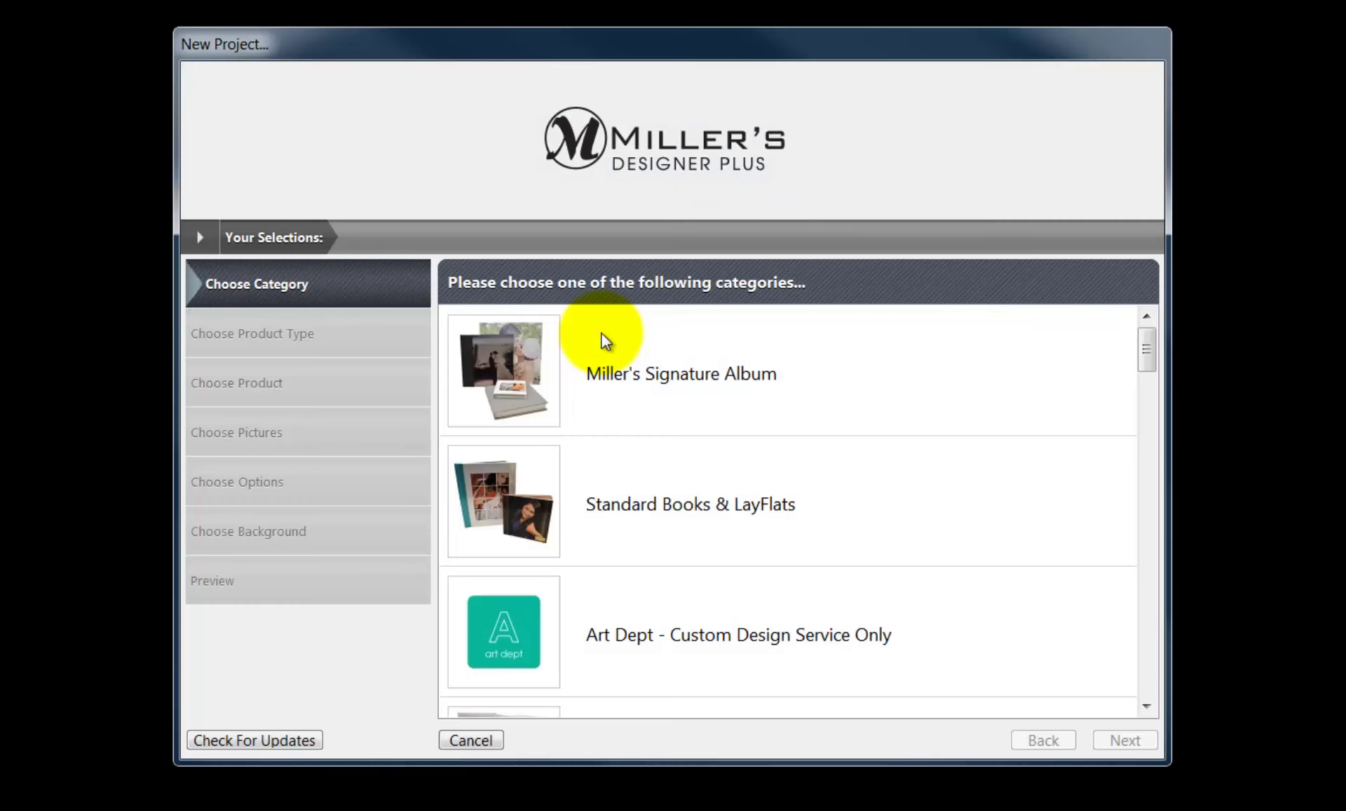
# Step: Pick Miller's Signature Album as the product category
pyautogui.click(520, 370)
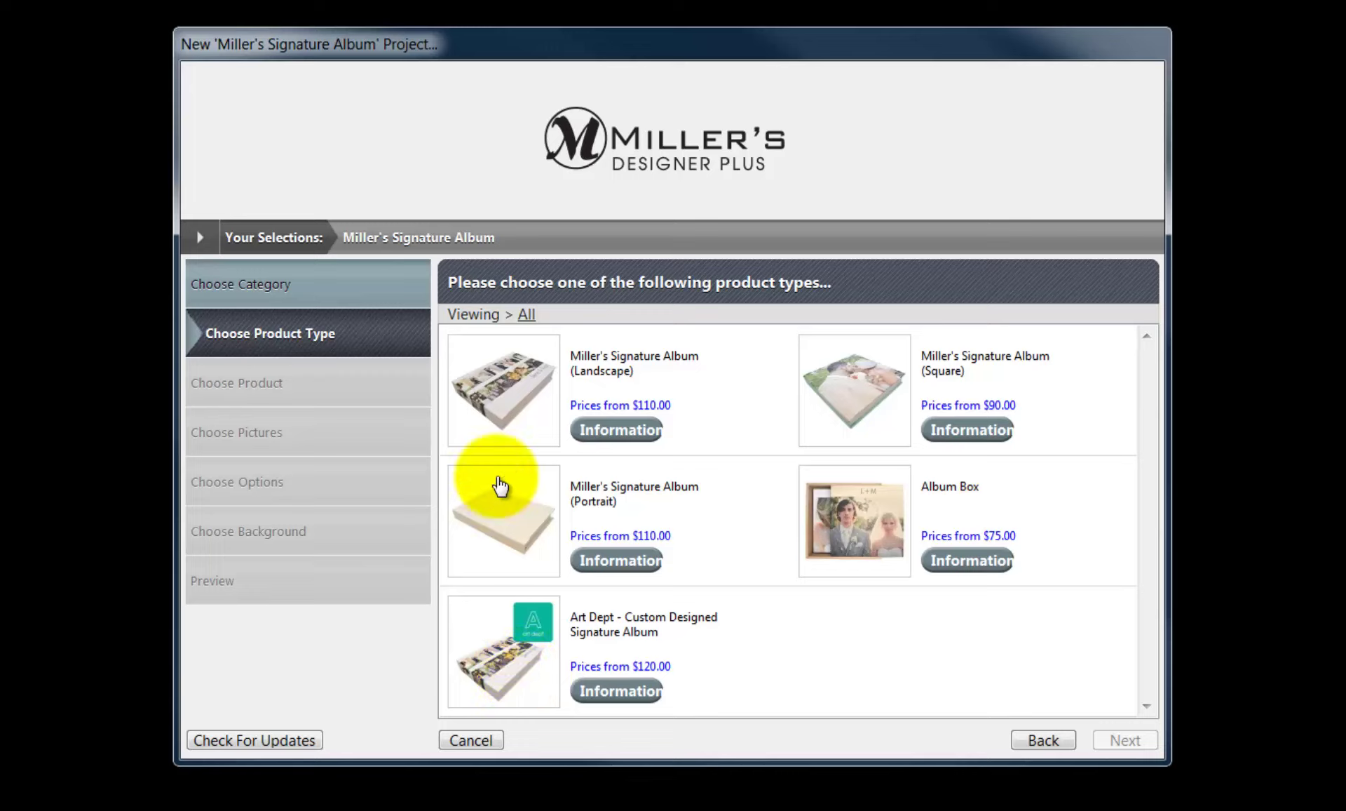
# Step: Select the landscape Signature Album and choose the 10x8 Custom Image Cover (Thick Page) product
pyautogui.click(510, 388)
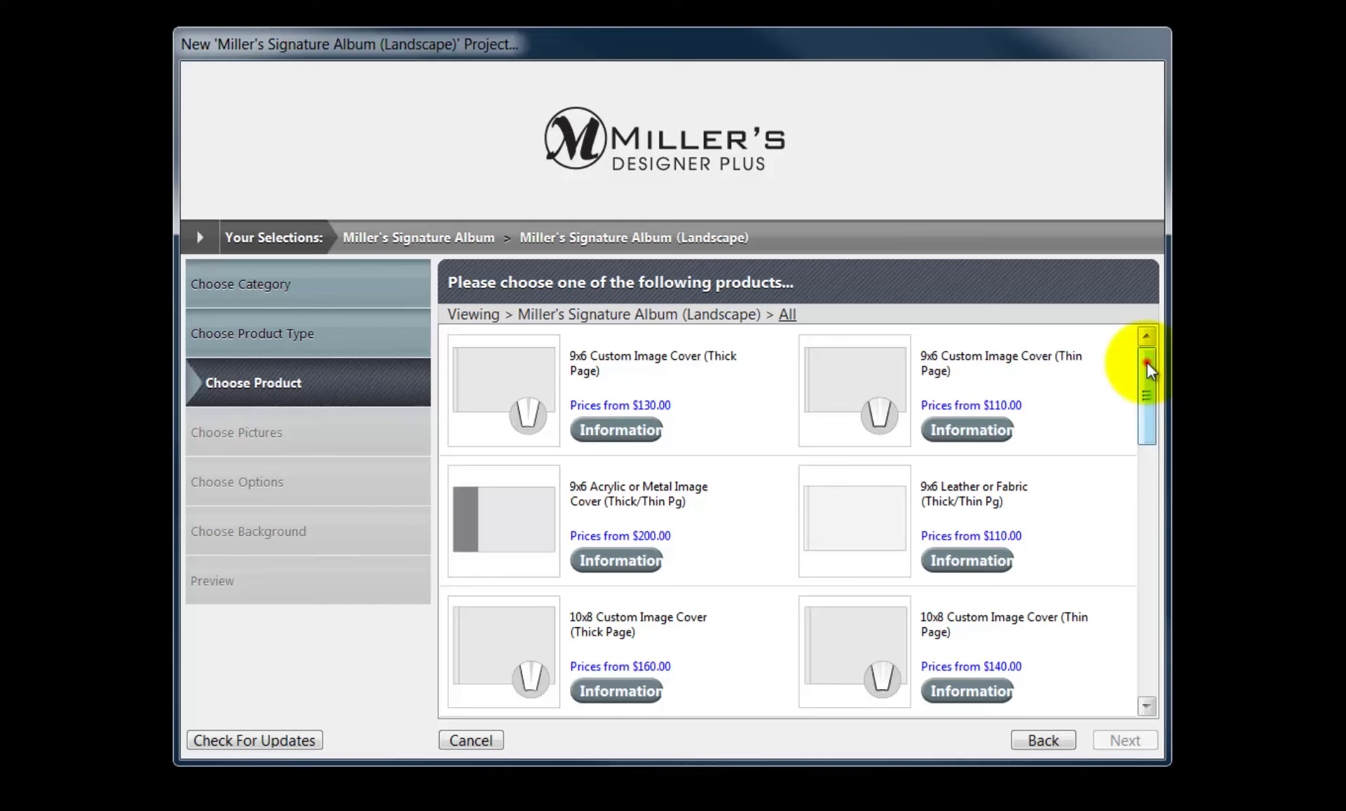
pyautogui.moveTo(1148, 364); pyautogui.dragTo(1147, 484)
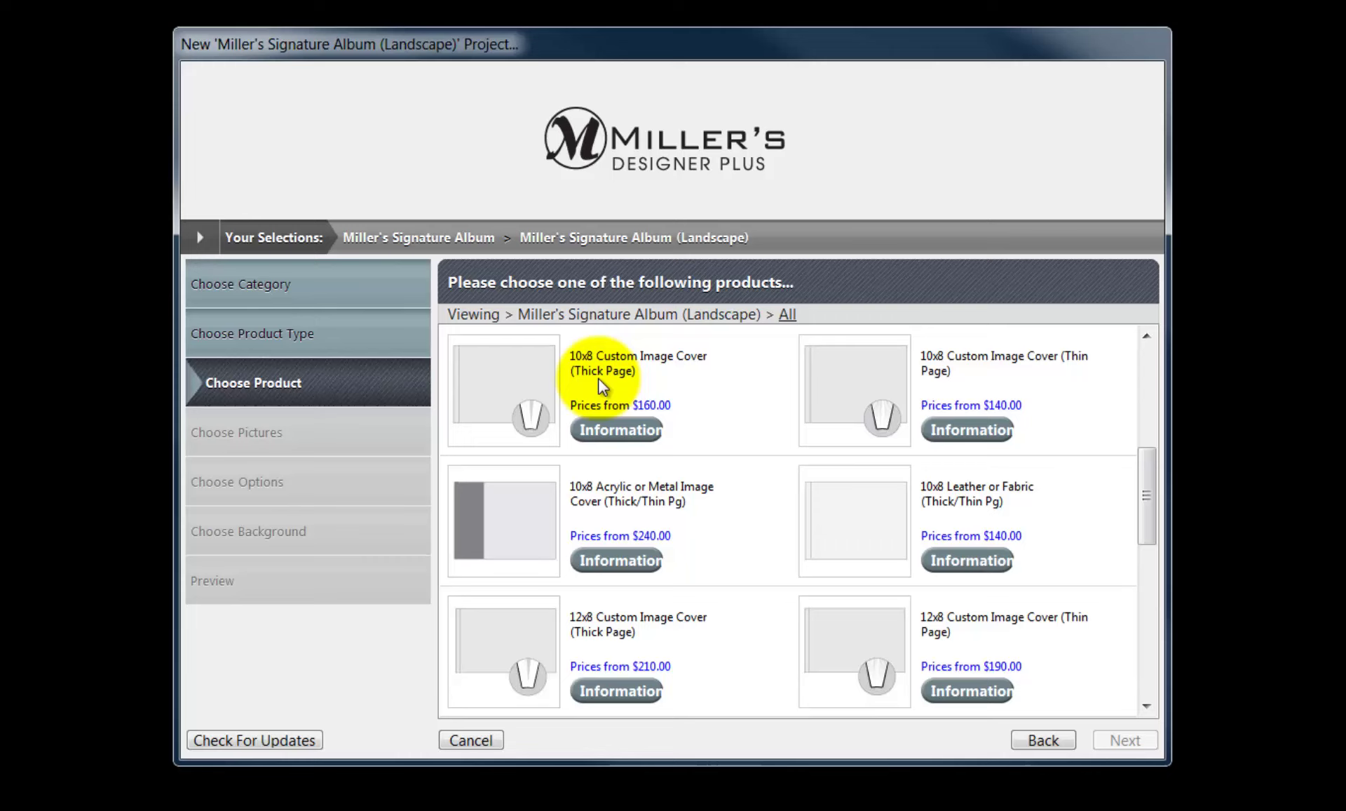
pyautogui.doubleClick(528, 372)
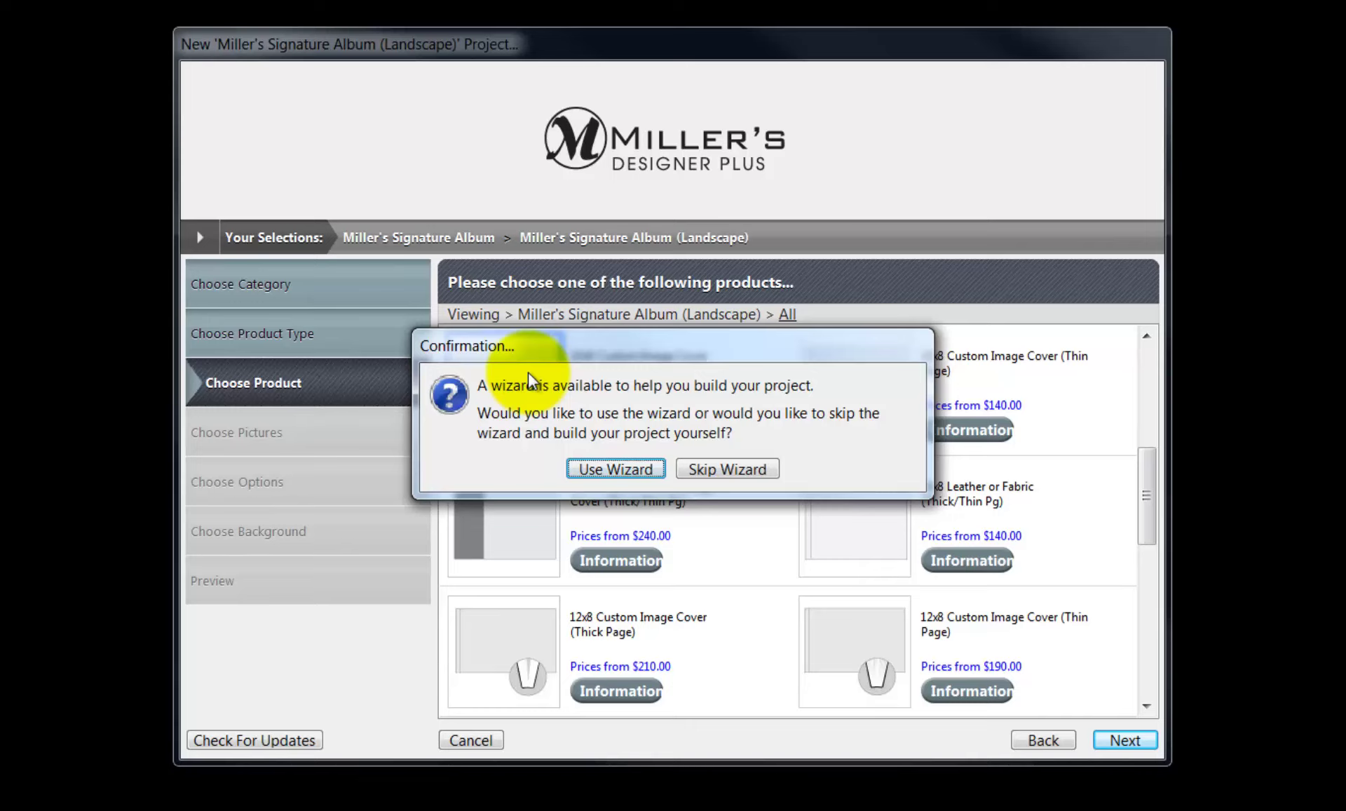
# Step: Skip the wizard and create a project named 'Jones Wedding'
pyautogui.click(728, 470)
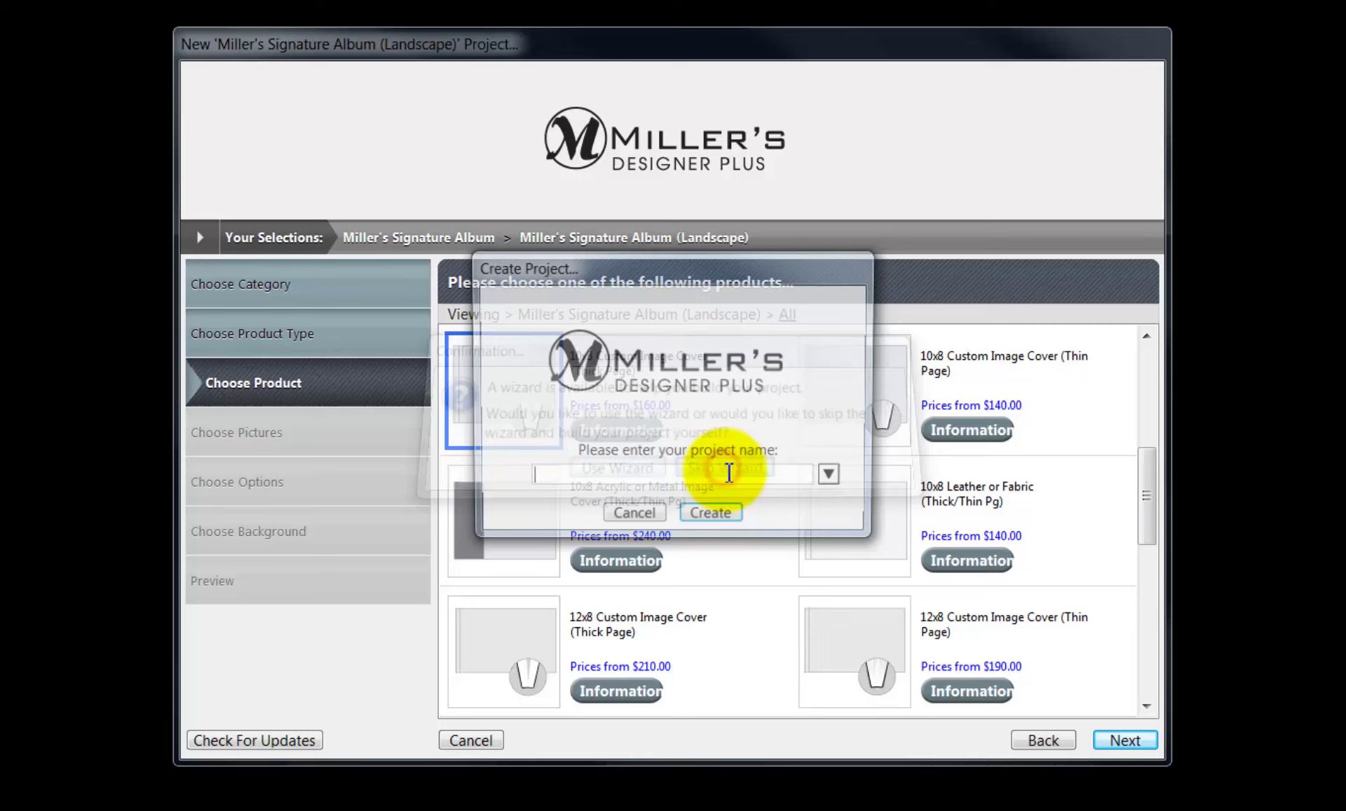
pyautogui.write('Jones Wedding')
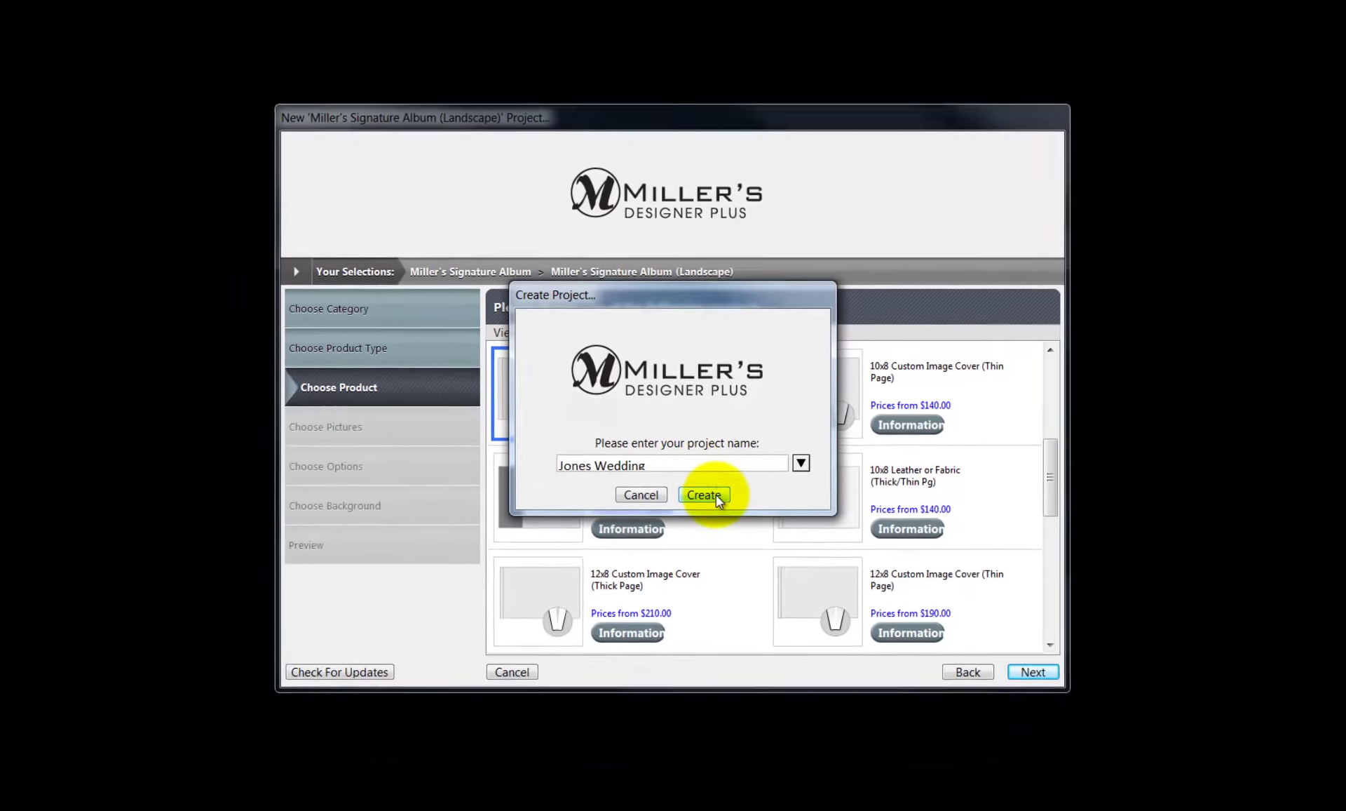
pyautogui.click(712, 517)
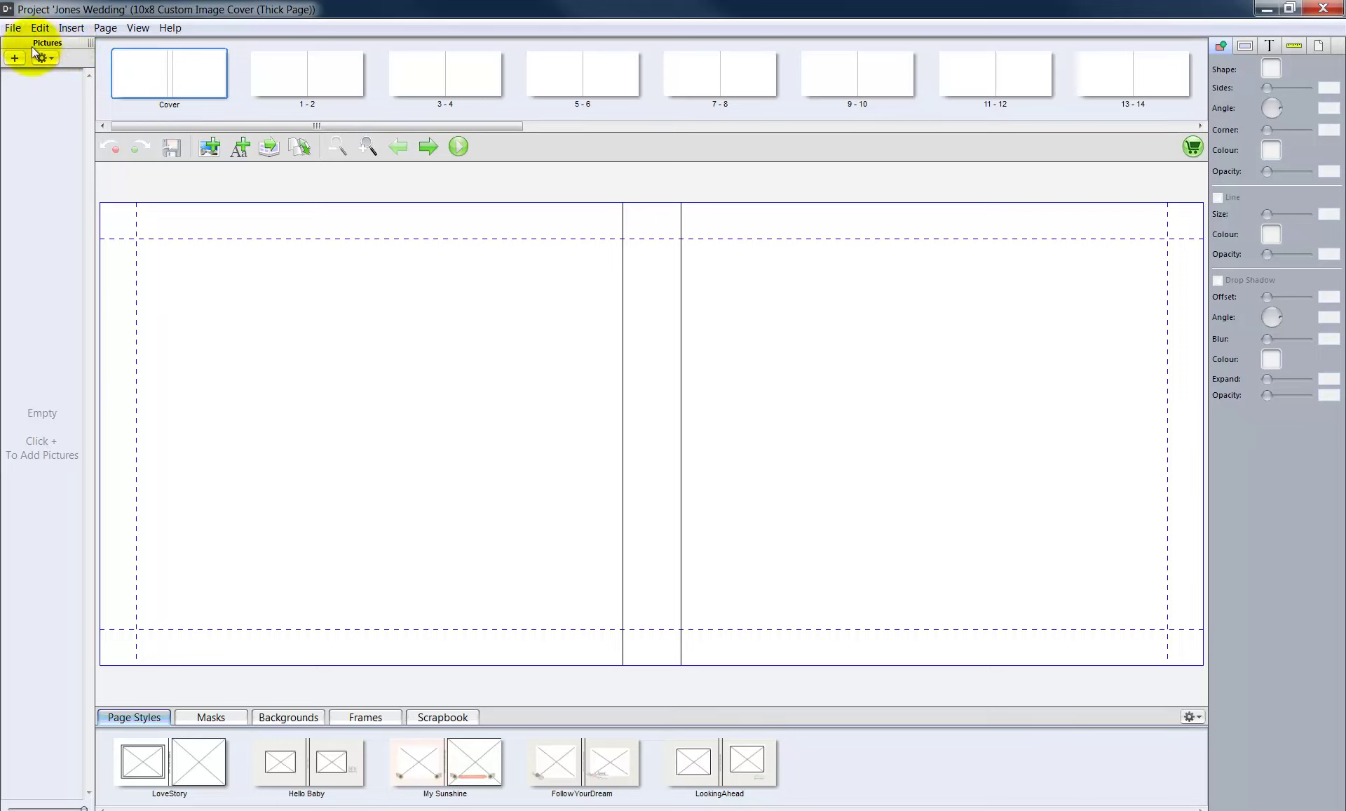
# Step: Import the photo folder (000_CustomCover through 049_050.jpg) into the Pictures panel
pyautogui.click(15, 58)
pyautogui.click(86, 94)
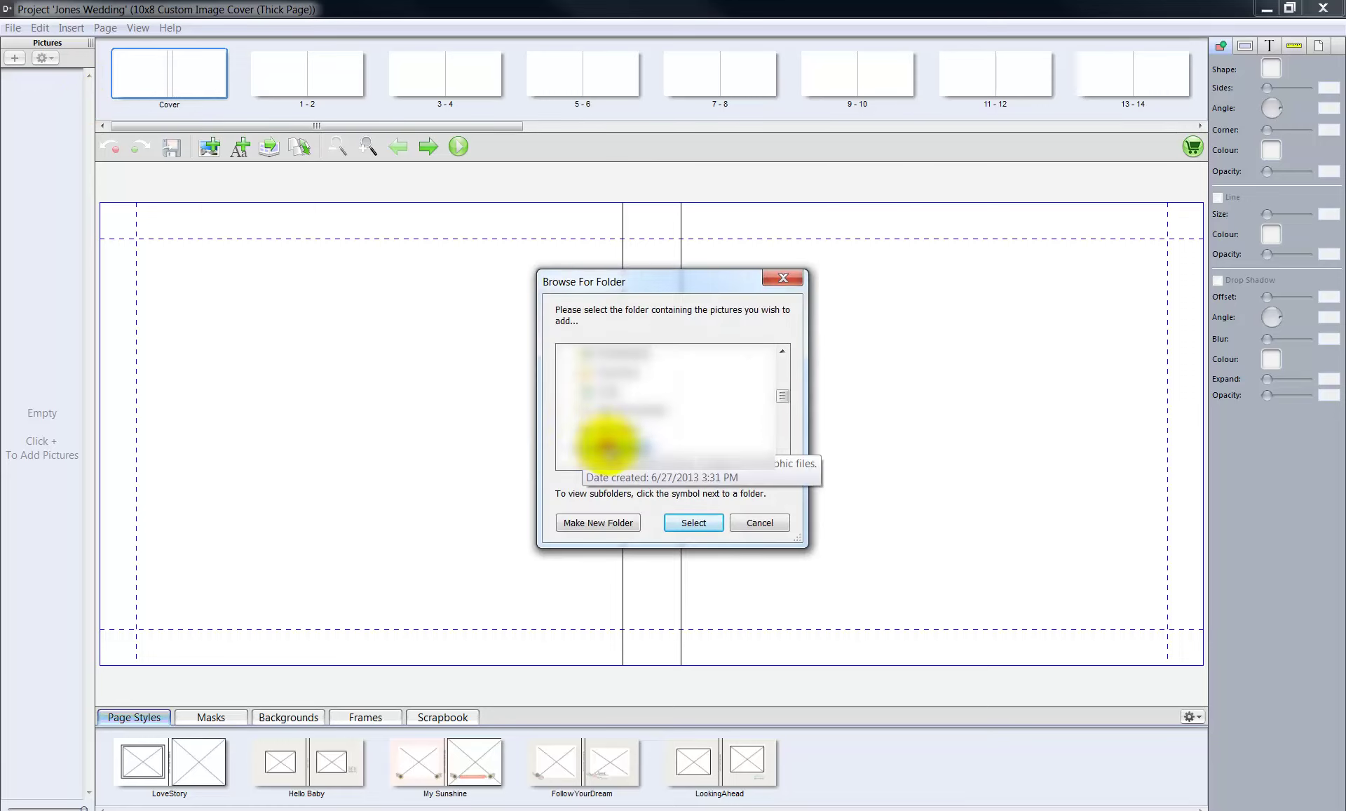
pyautogui.click(782, 394)
pyautogui.moveTo(785, 416); pyautogui.dragTo(789, 435)
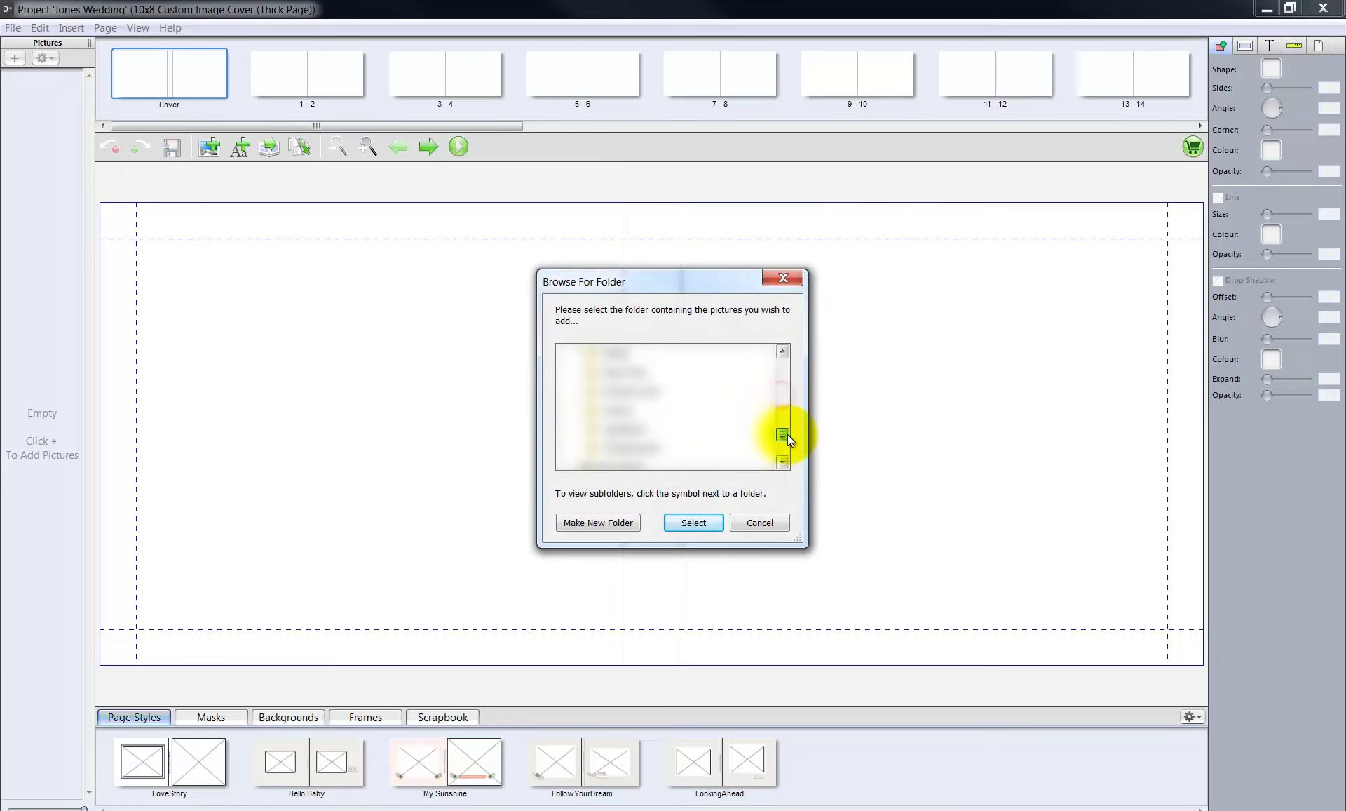
pyautogui.click(629, 408)
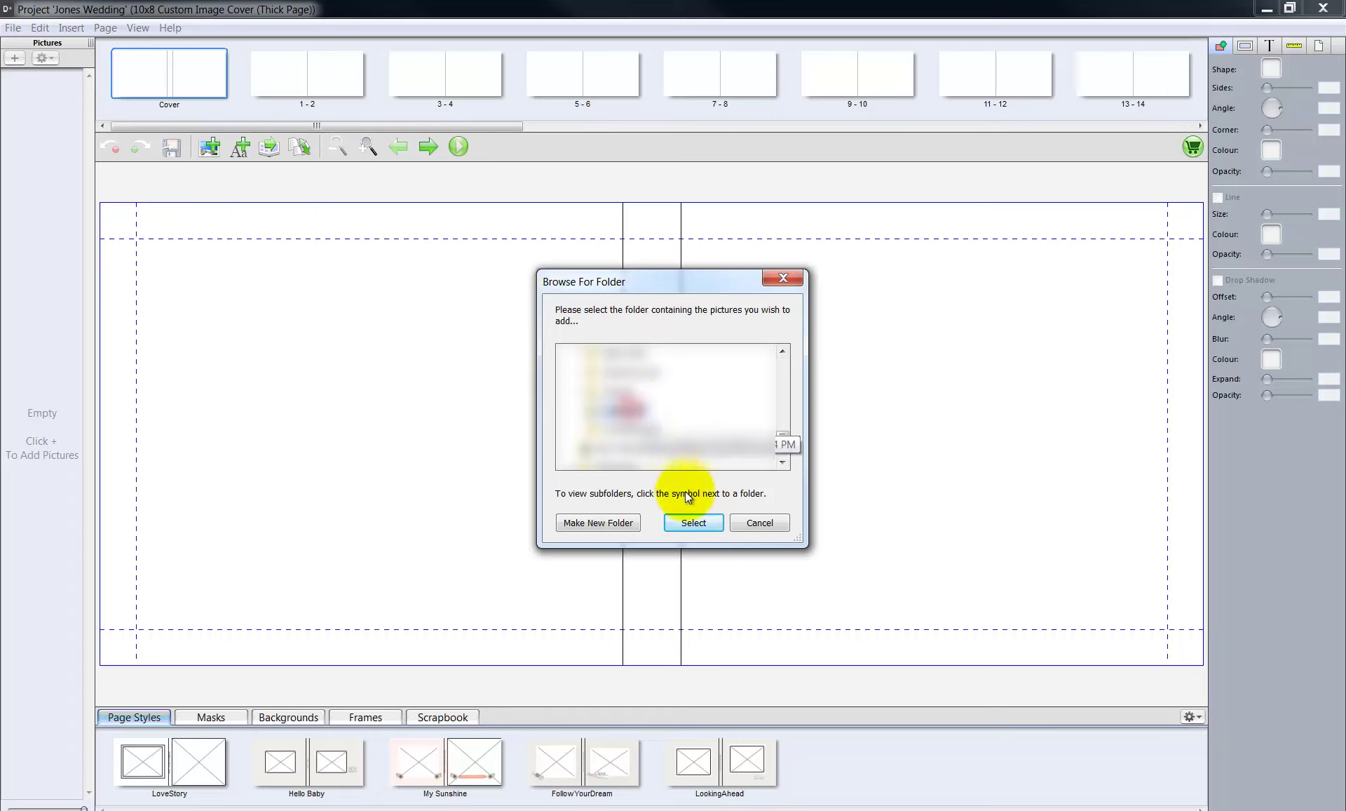
pyautogui.click(693, 523)
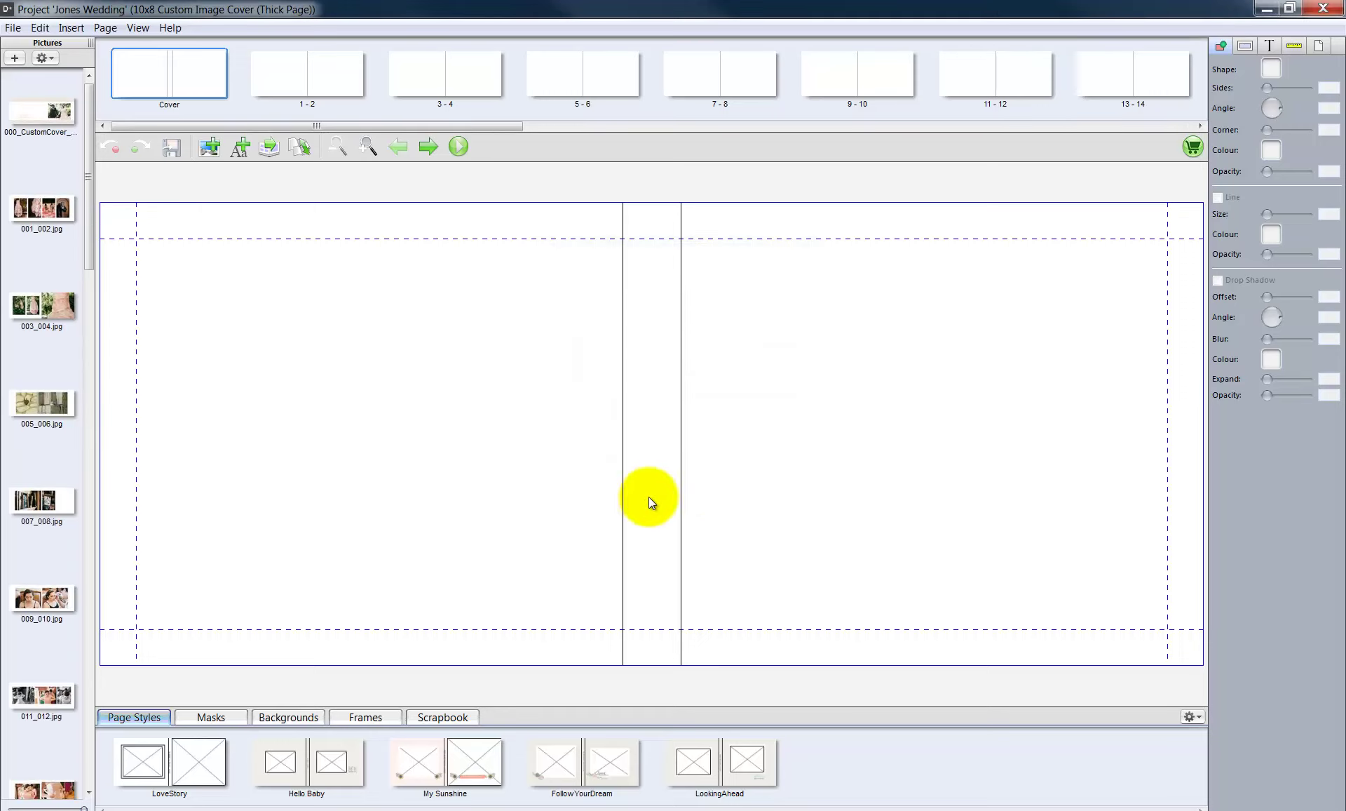
pyautogui.moveTo(90, 187); pyautogui.dragTo(120, 141)
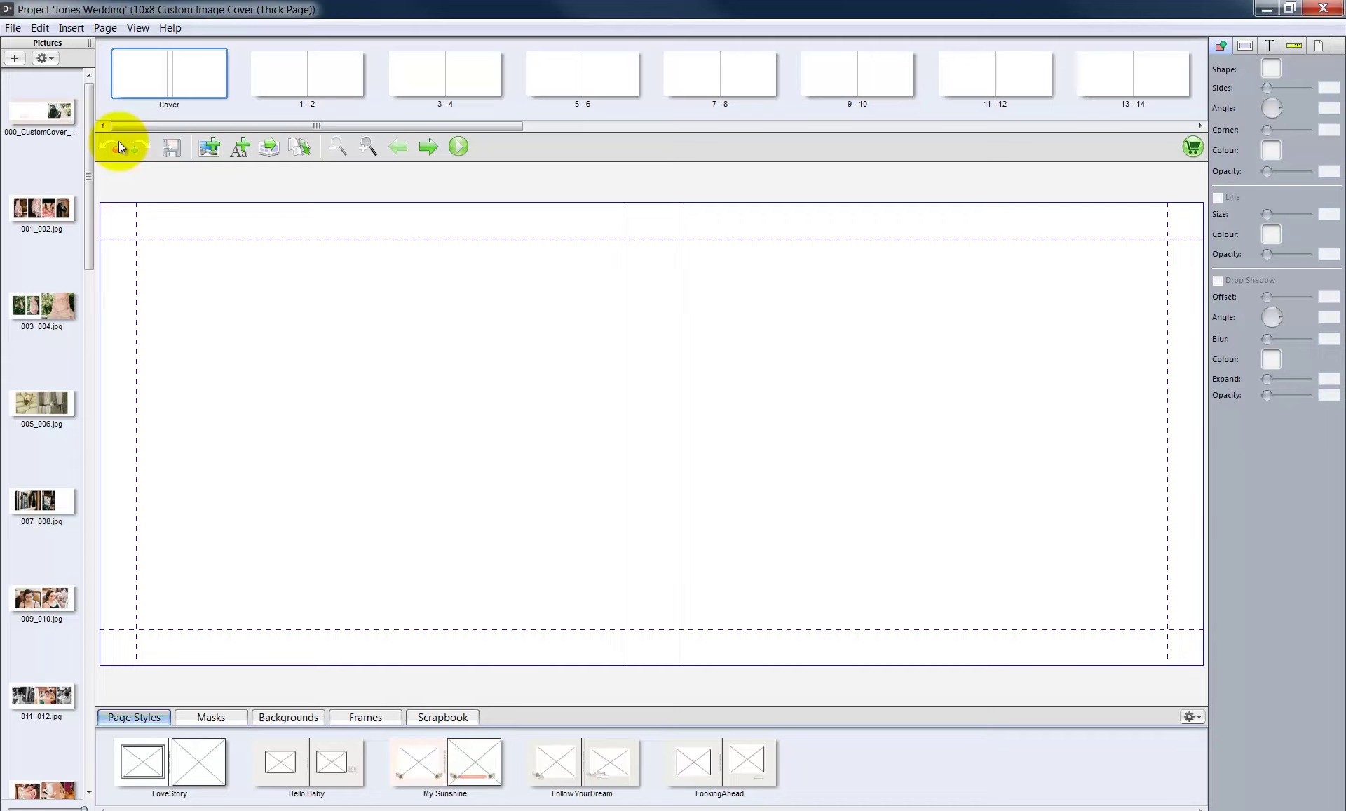
# Step: Add pages up to spread 49 - 50, accepting the spine-width and page-count cautions
pyautogui.click(109, 27)
pyautogui.click(129, 78)
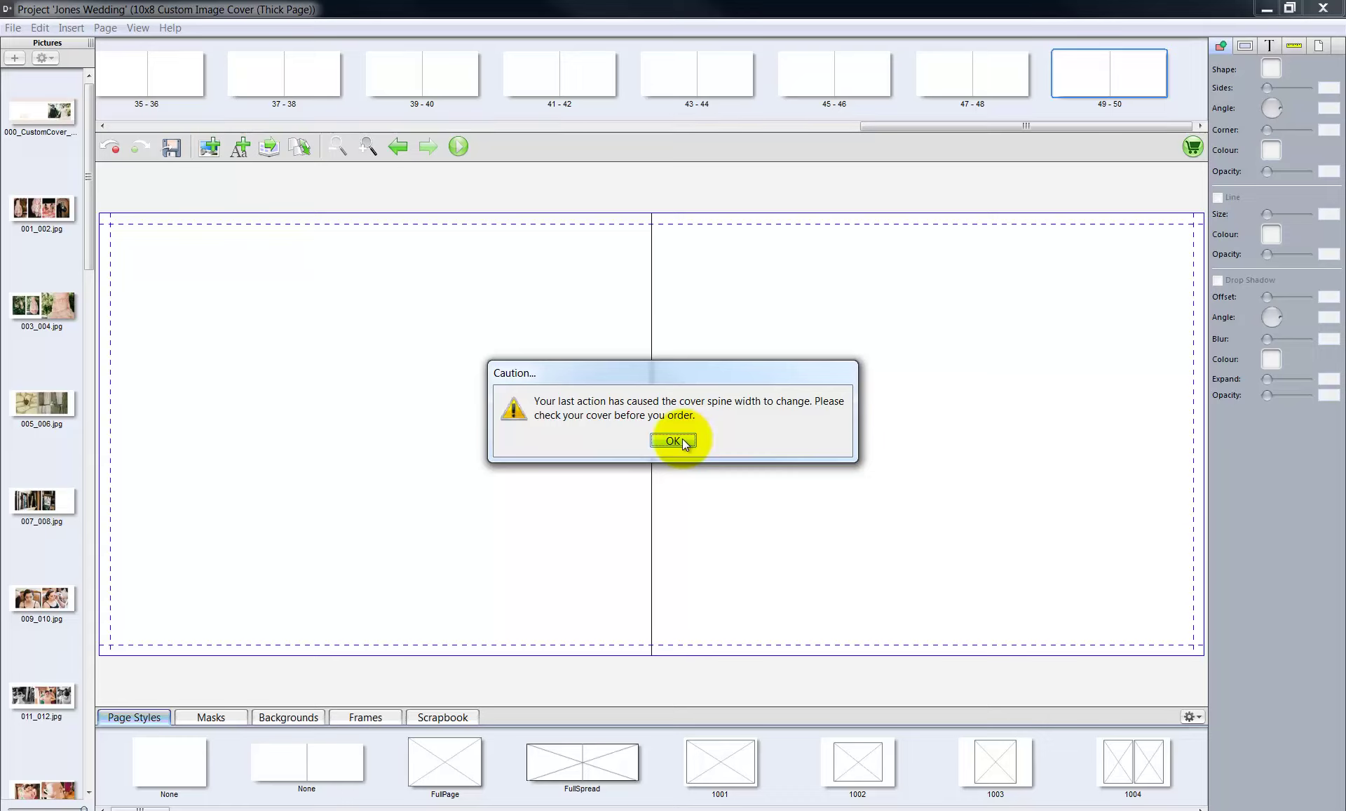
pyautogui.click(683, 439)
pyautogui.click(685, 439)
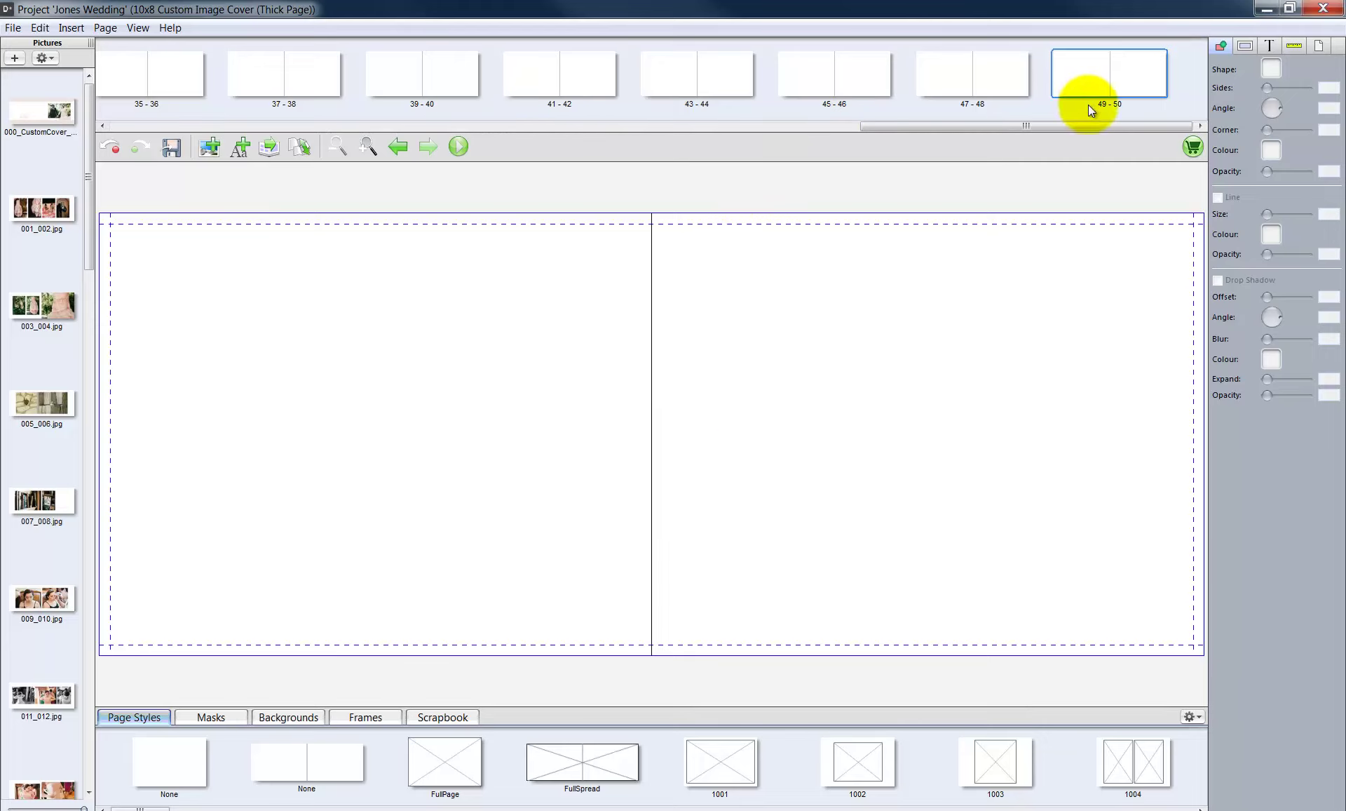
pyautogui.moveTo(1092, 126); pyautogui.dragTo(255, 119)
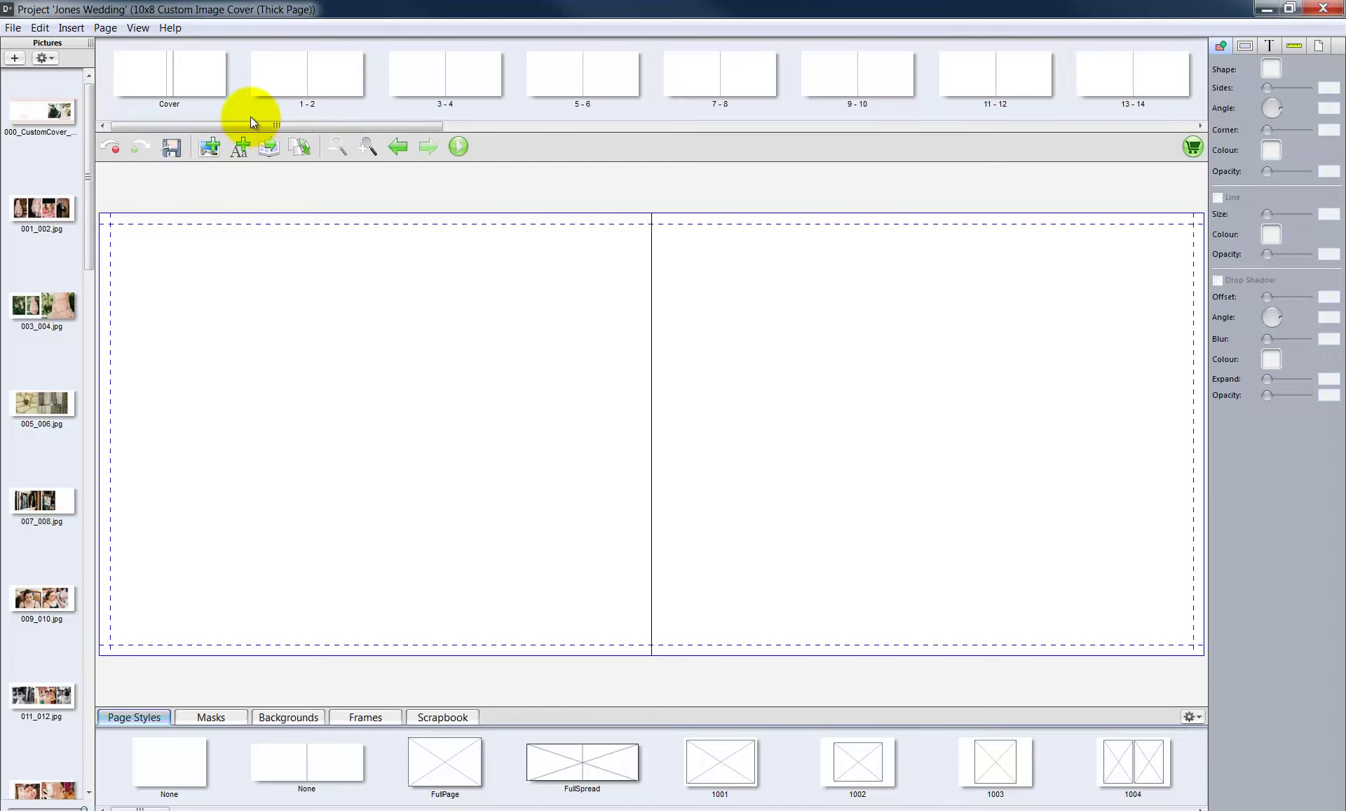
# Step: Insert a rectangle picture box on the cover and fit it to the whole page
pyautogui.click(207, 76)
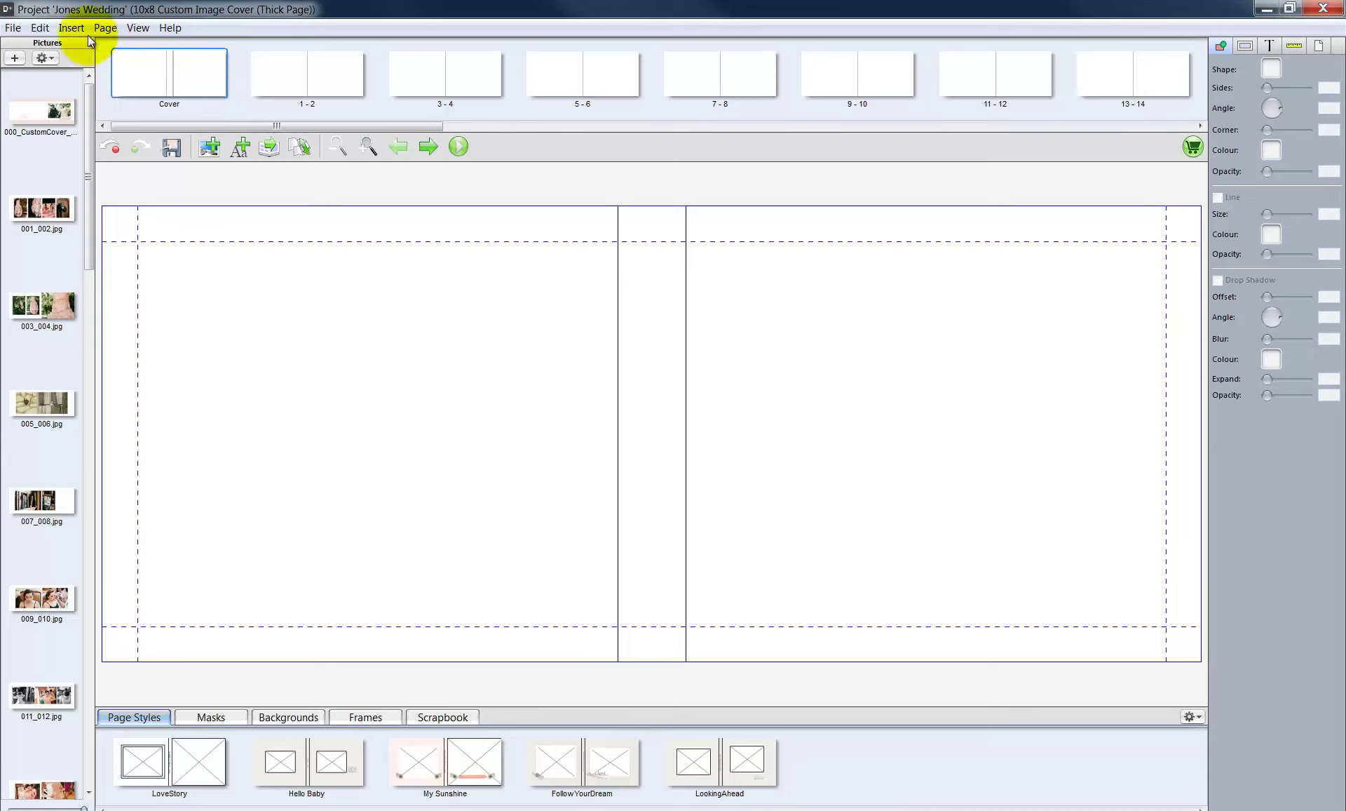
pyautogui.click(71, 28)
pyautogui.moveTo(125, 48)
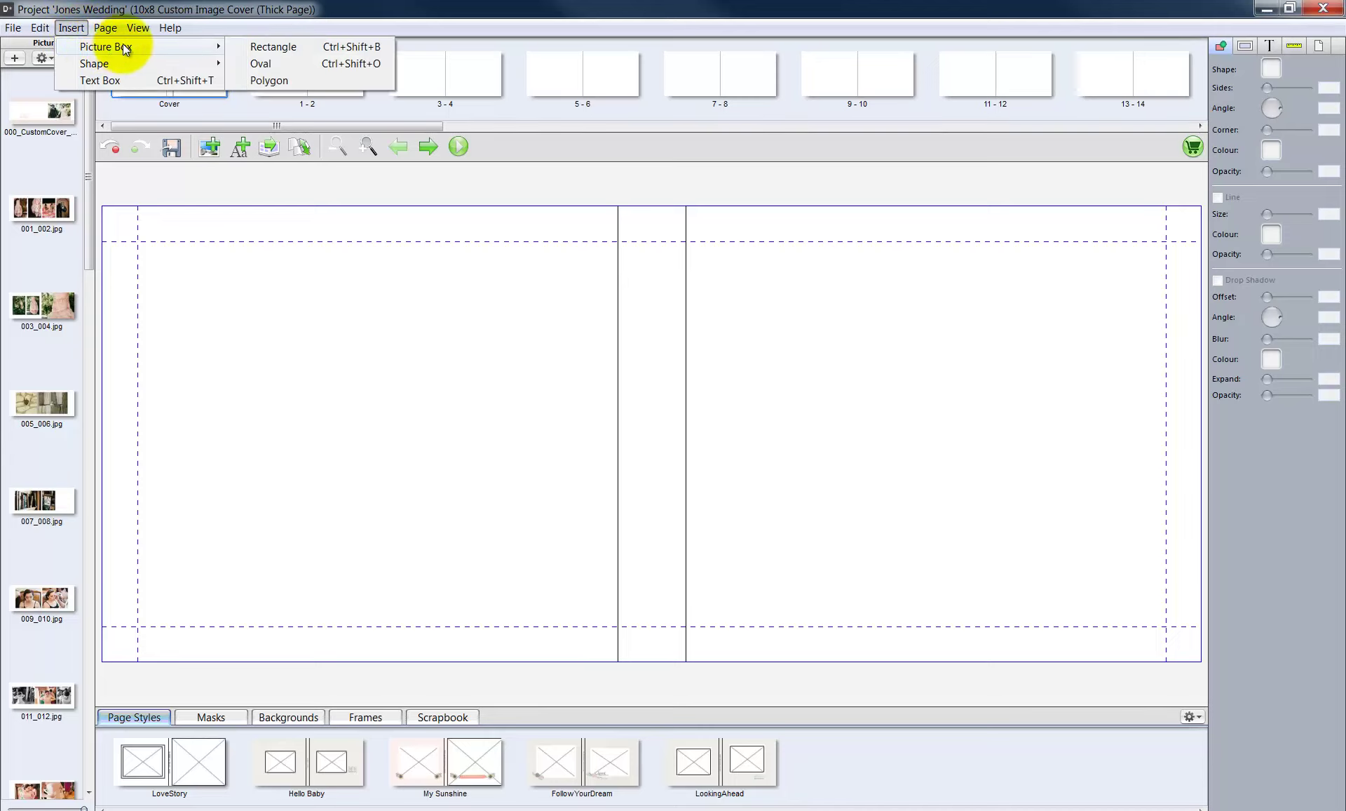
pyautogui.click(259, 49)
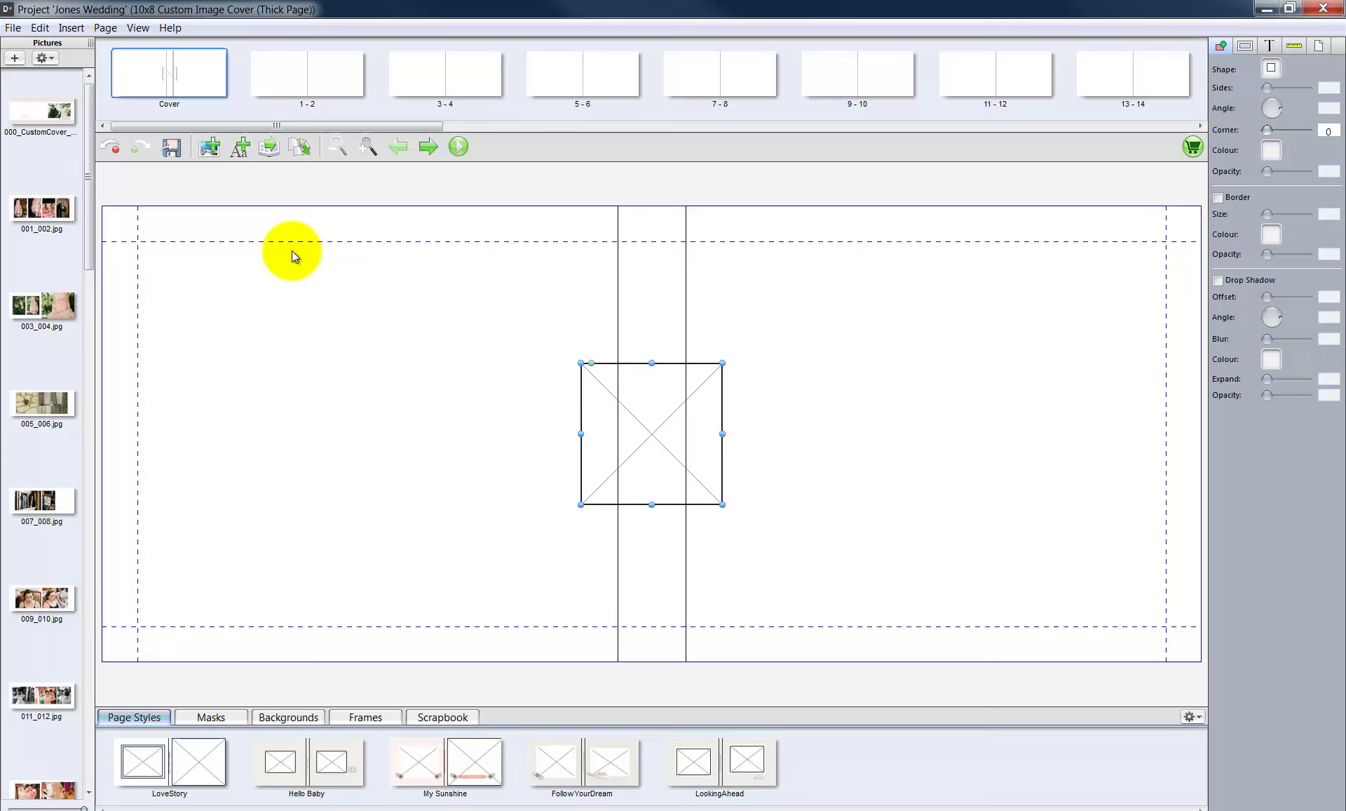
pyautogui.rightClick(630, 426)
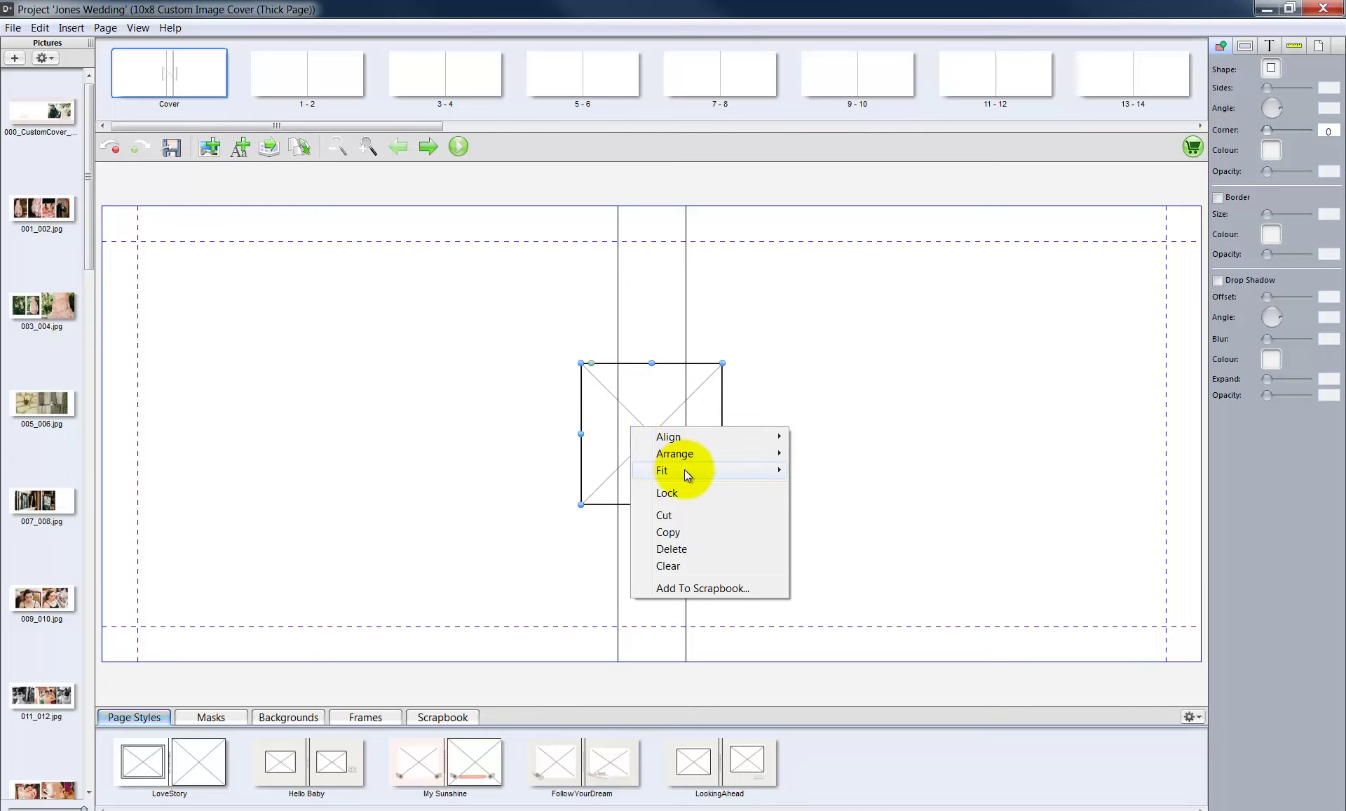
pyautogui.moveTo(684, 469)
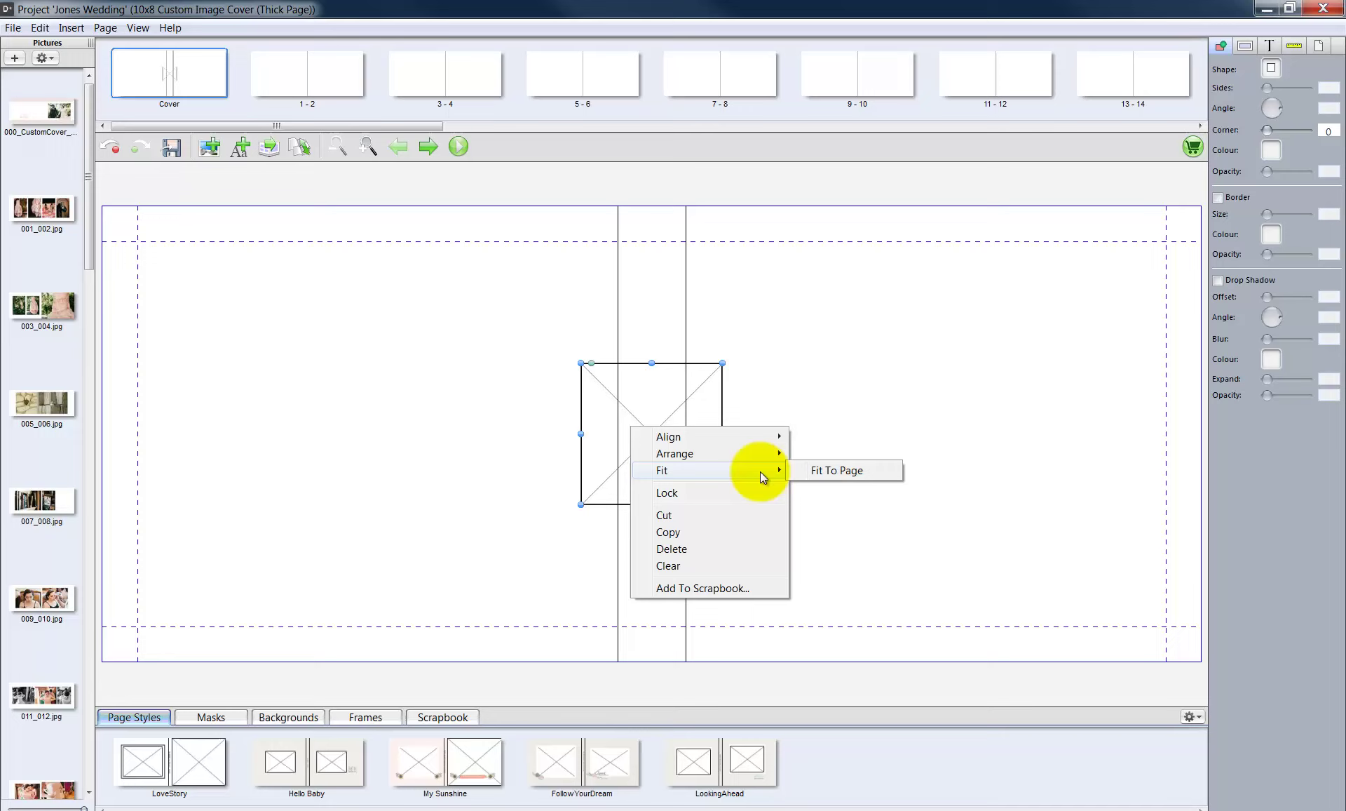
pyautogui.click(826, 472)
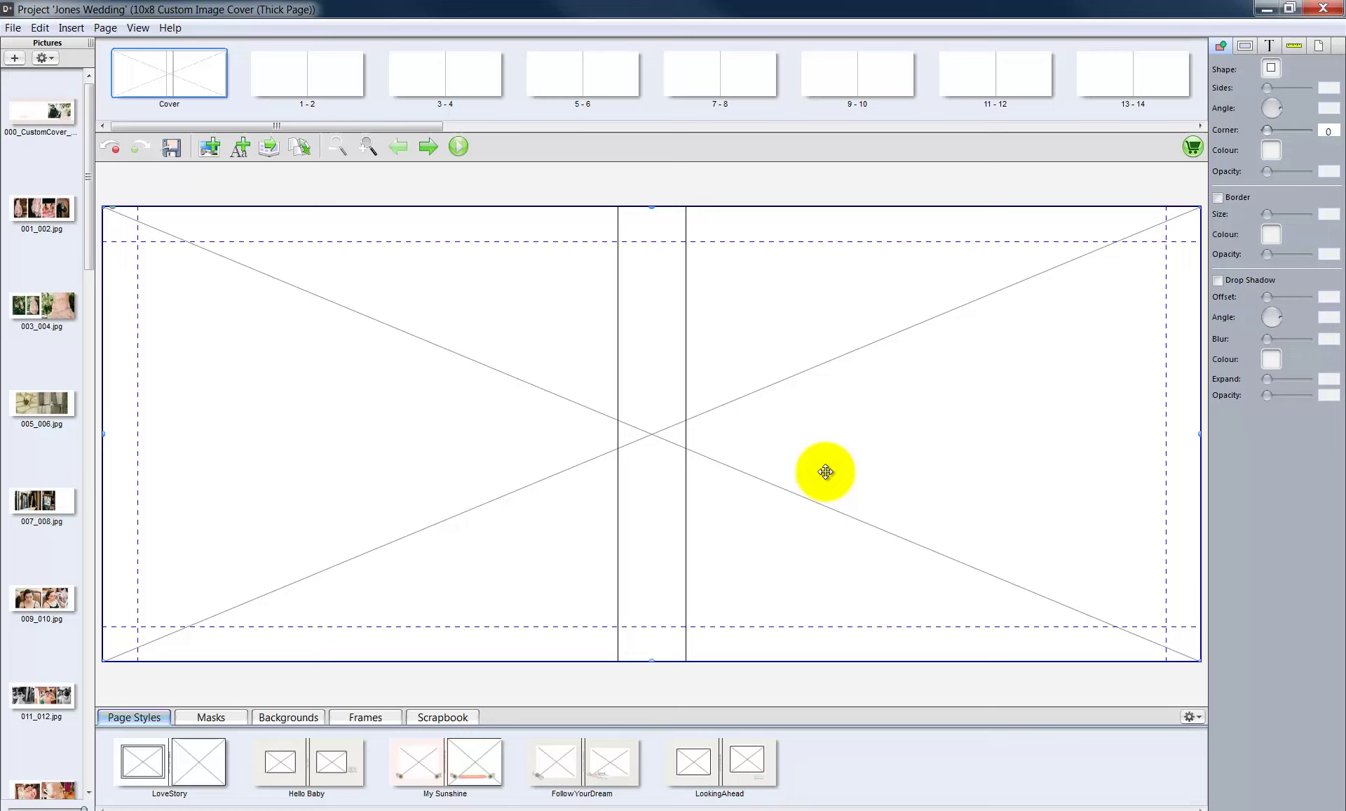
# Step: Add a picture box fitted to the full spread on spreads 1 - 2 and 3 - 4
pyautogui.click(330, 84)
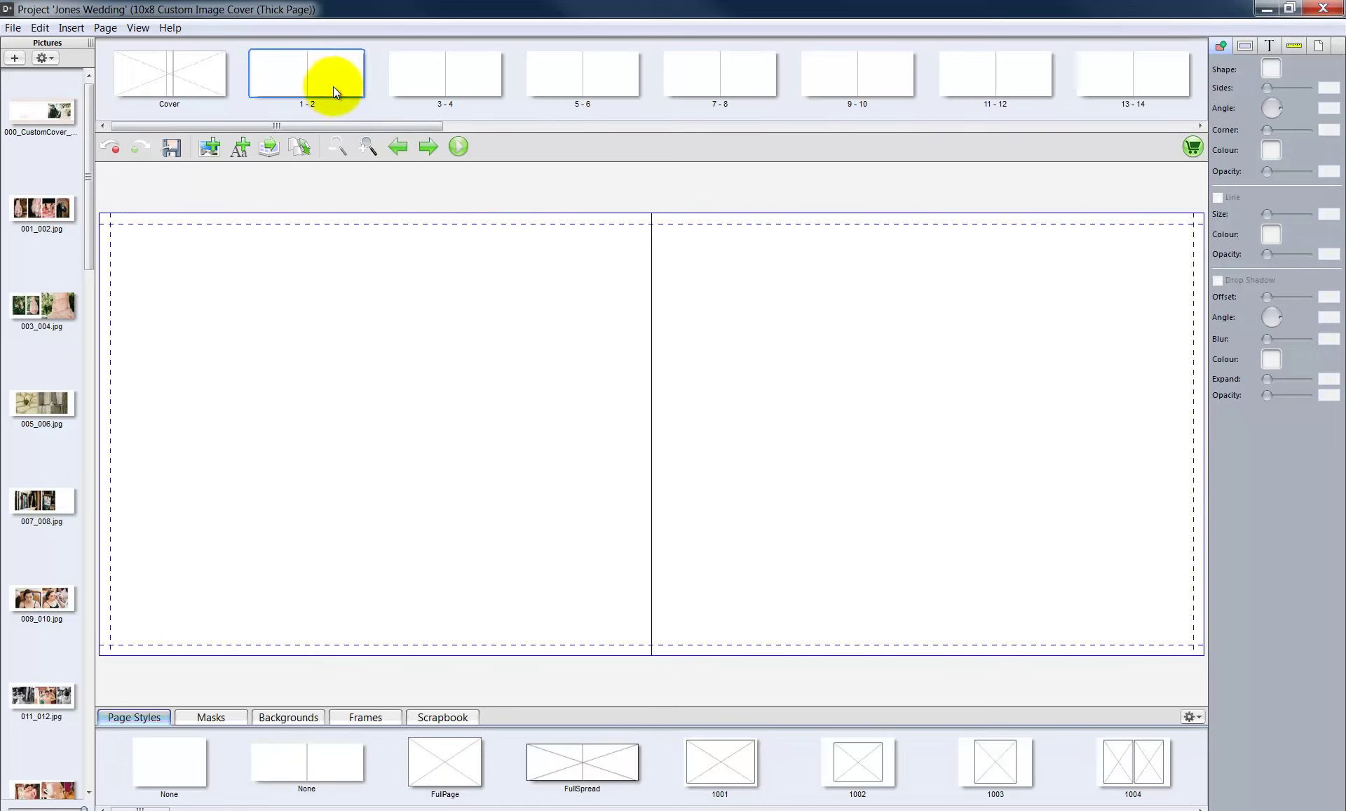
pyautogui.click(202, 149)
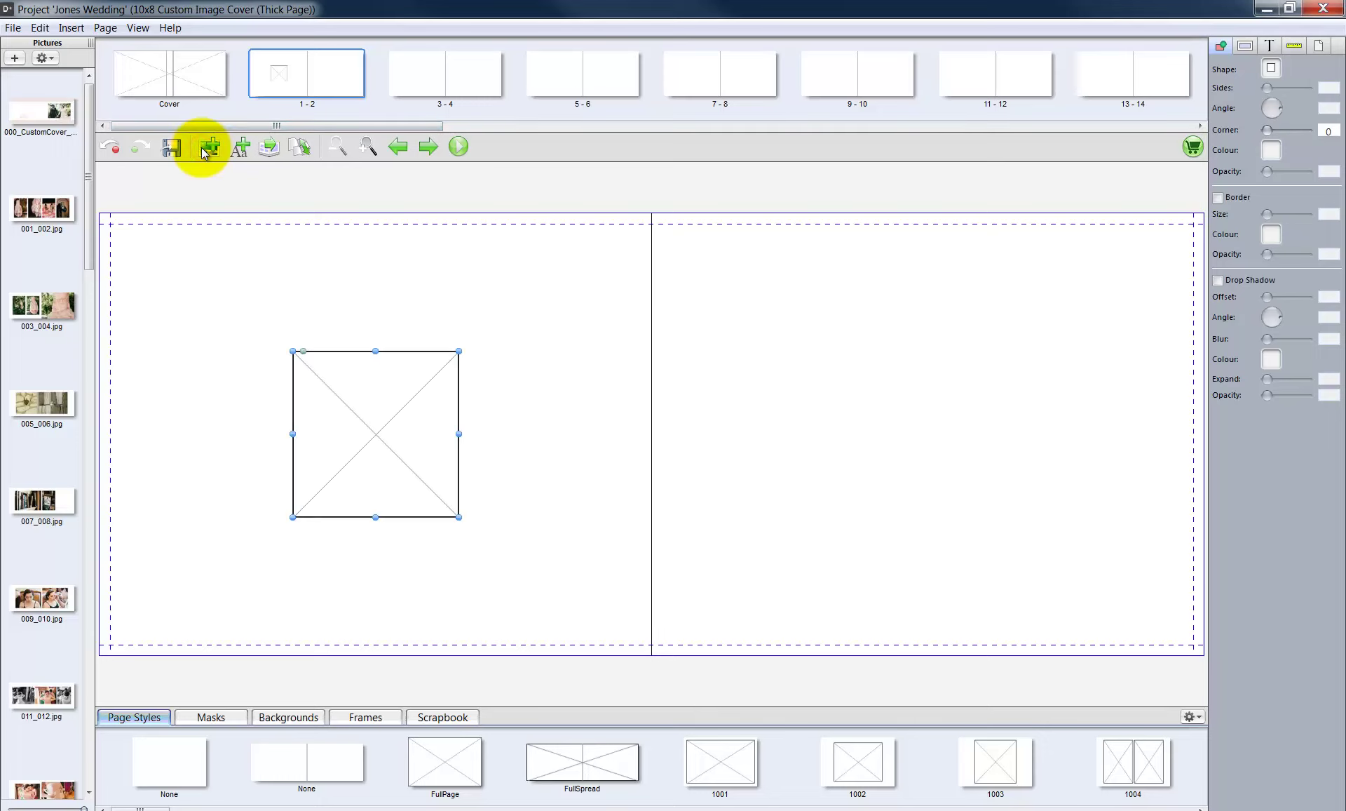
pyautogui.rightClick(352, 386)
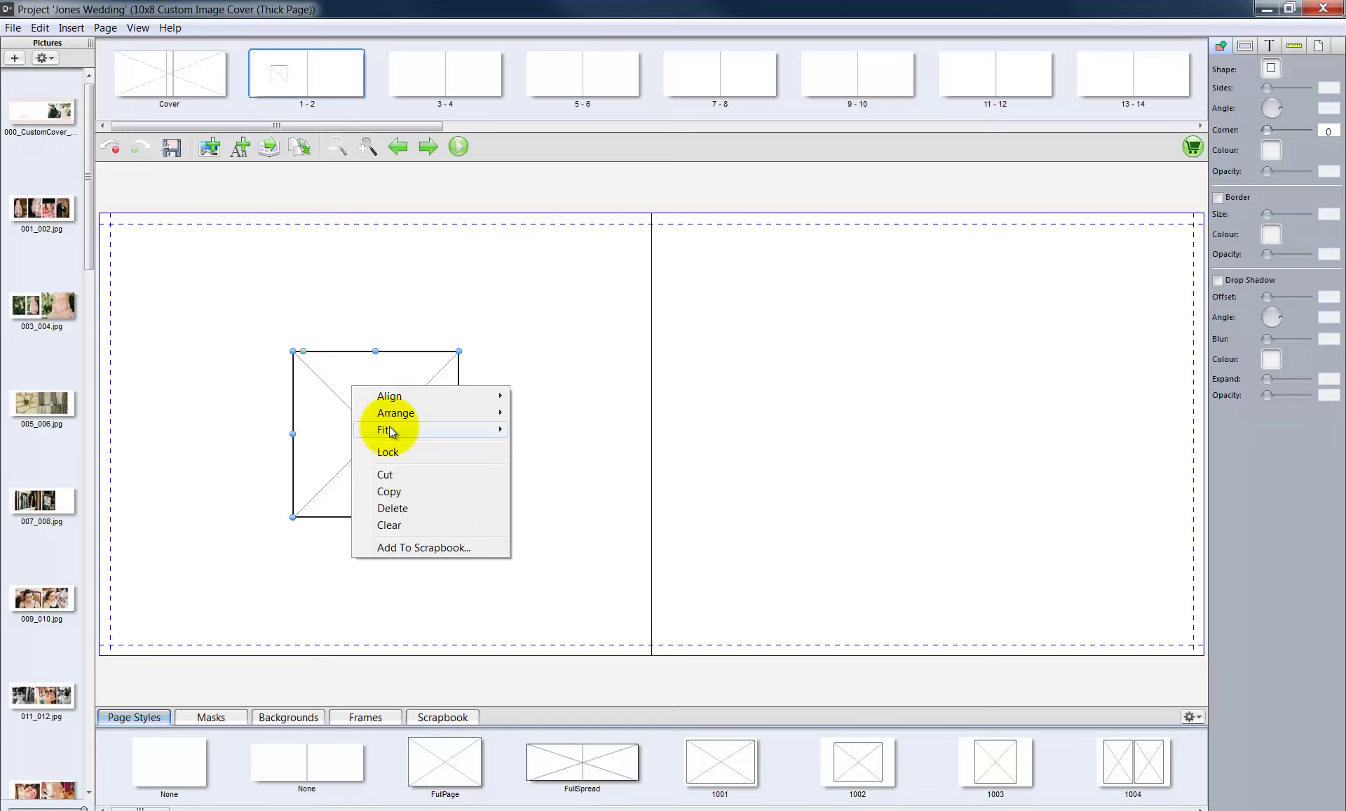
pyautogui.moveTo(395, 430)
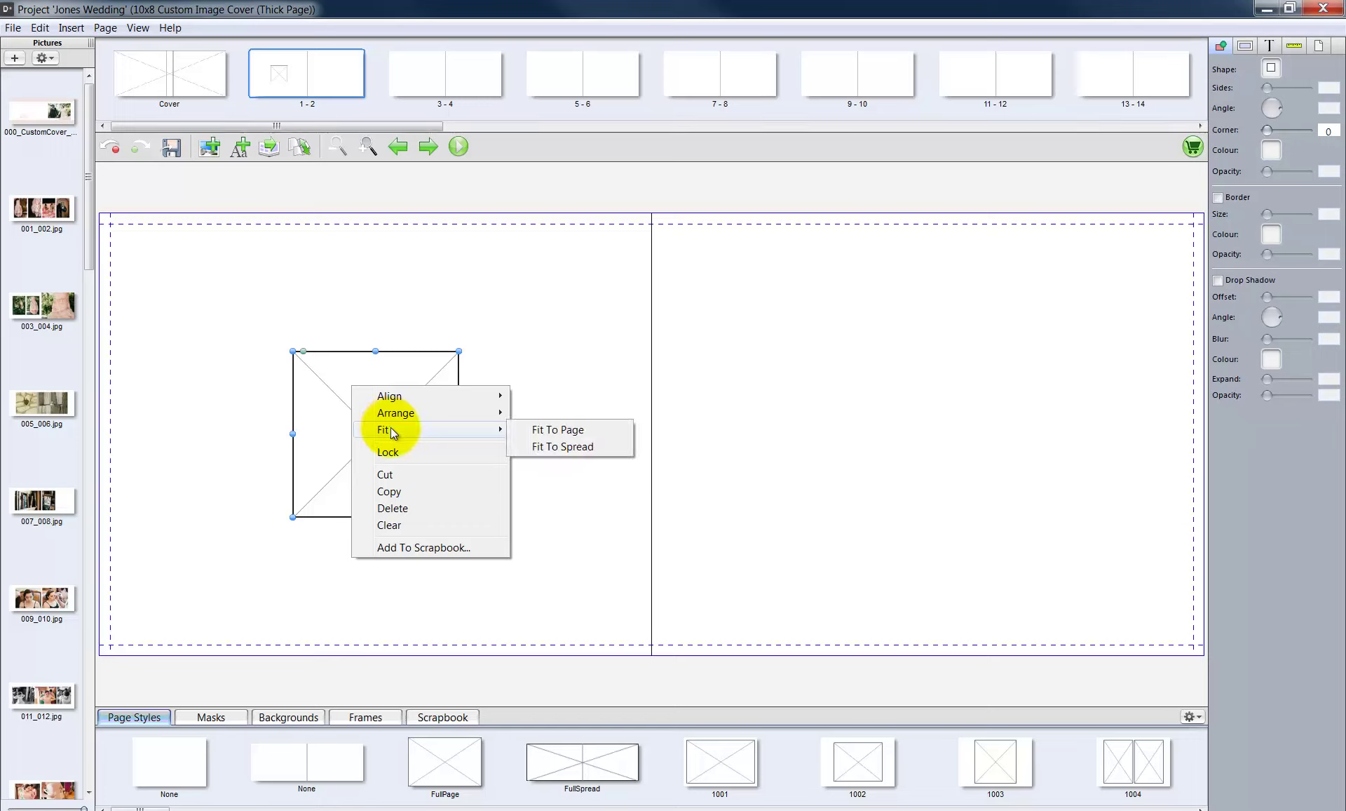
pyautogui.click(551, 448)
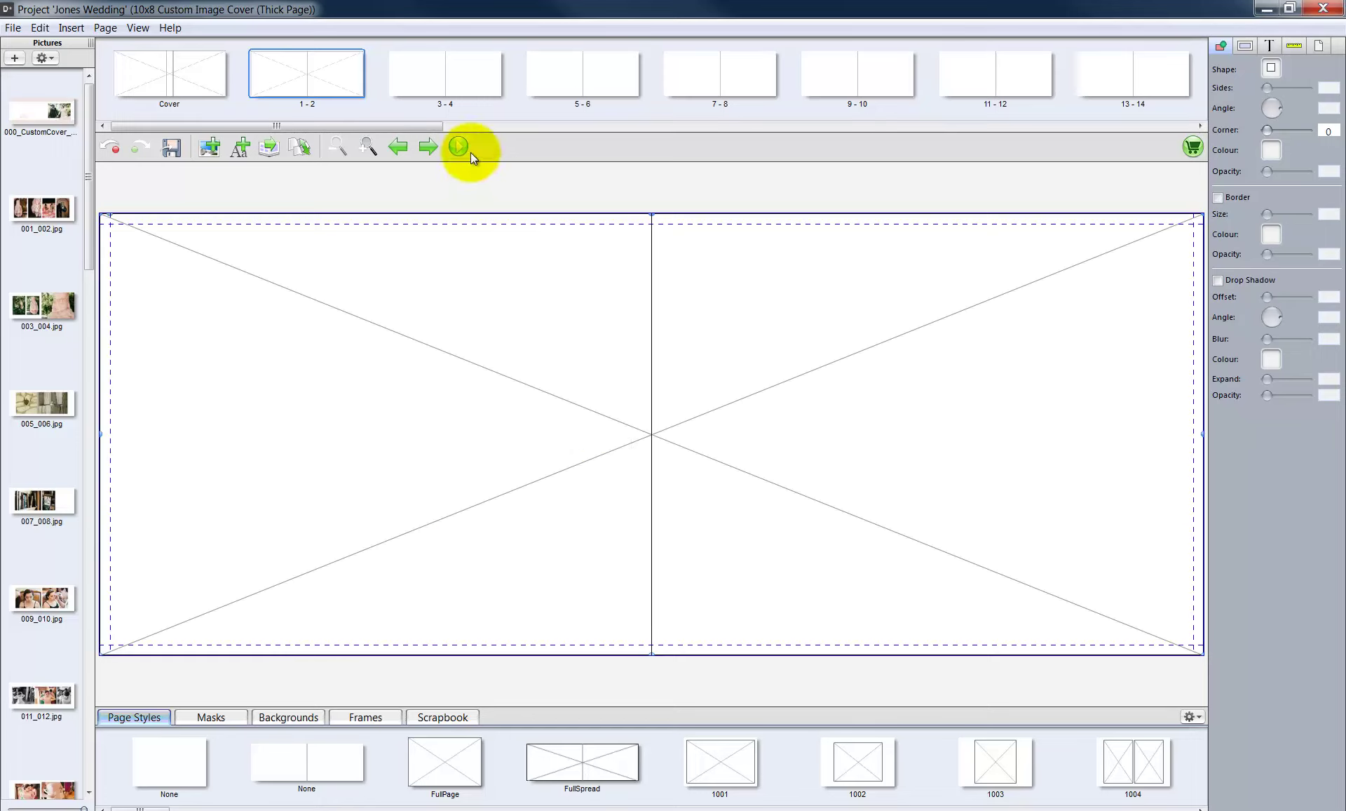
pyautogui.click(462, 74)
pyautogui.click(209, 146)
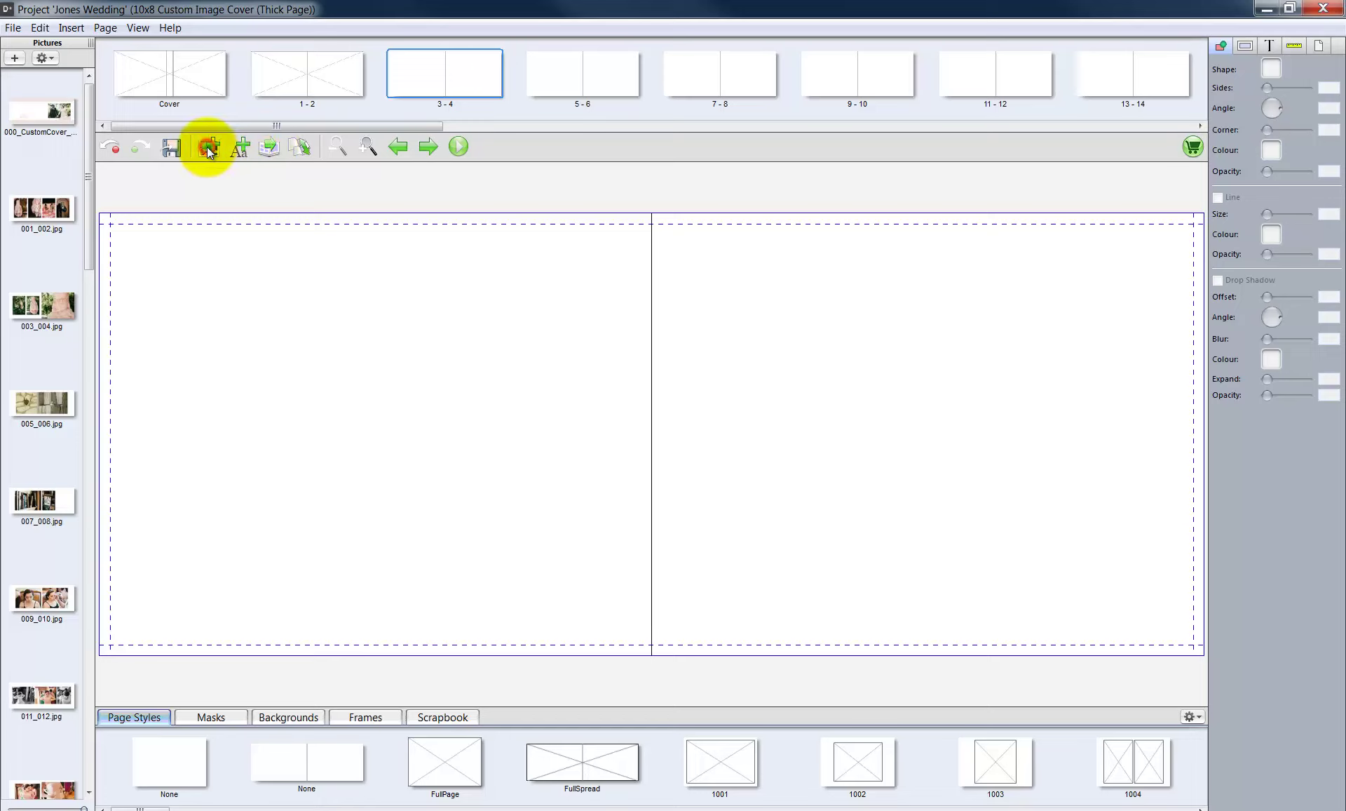
pyautogui.rightClick(355, 410)
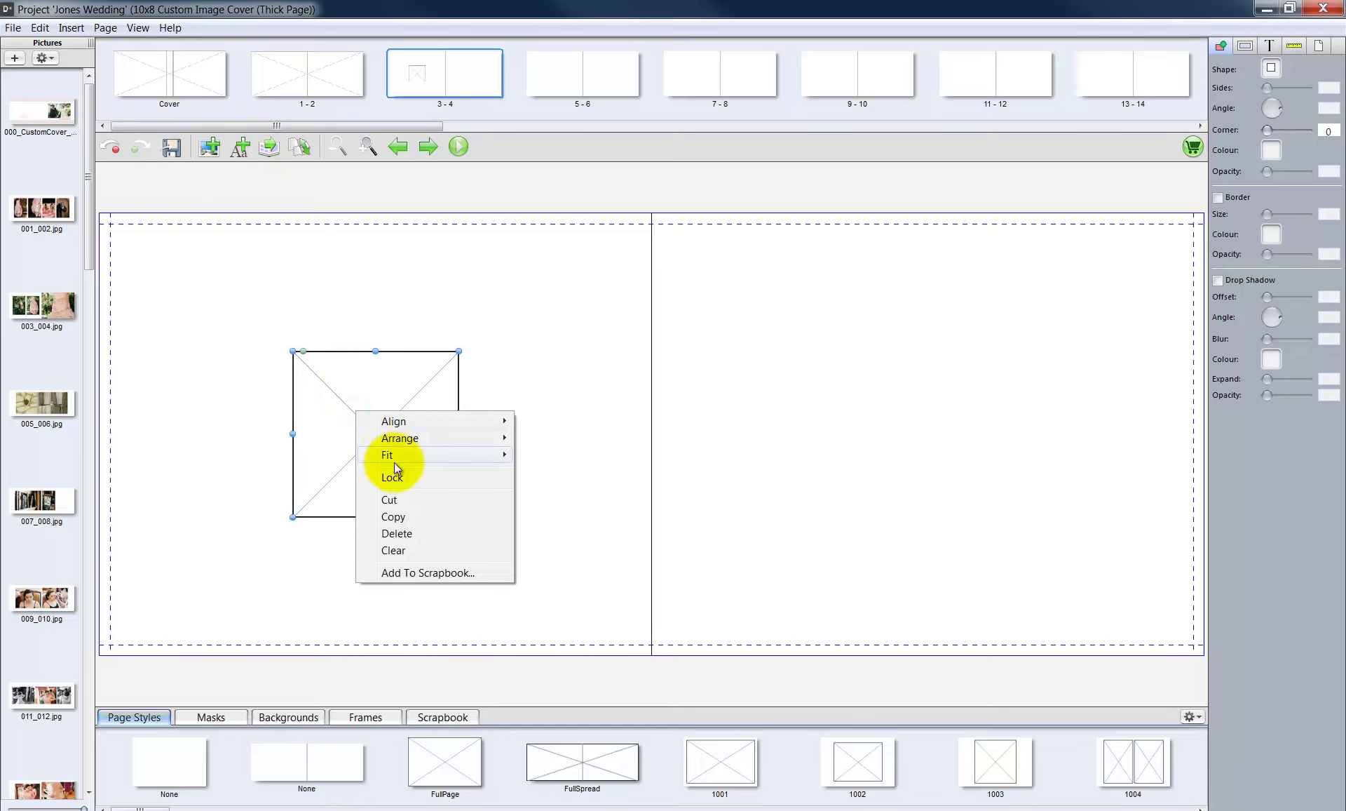
pyautogui.moveTo(394, 461)
pyautogui.click(561, 472)
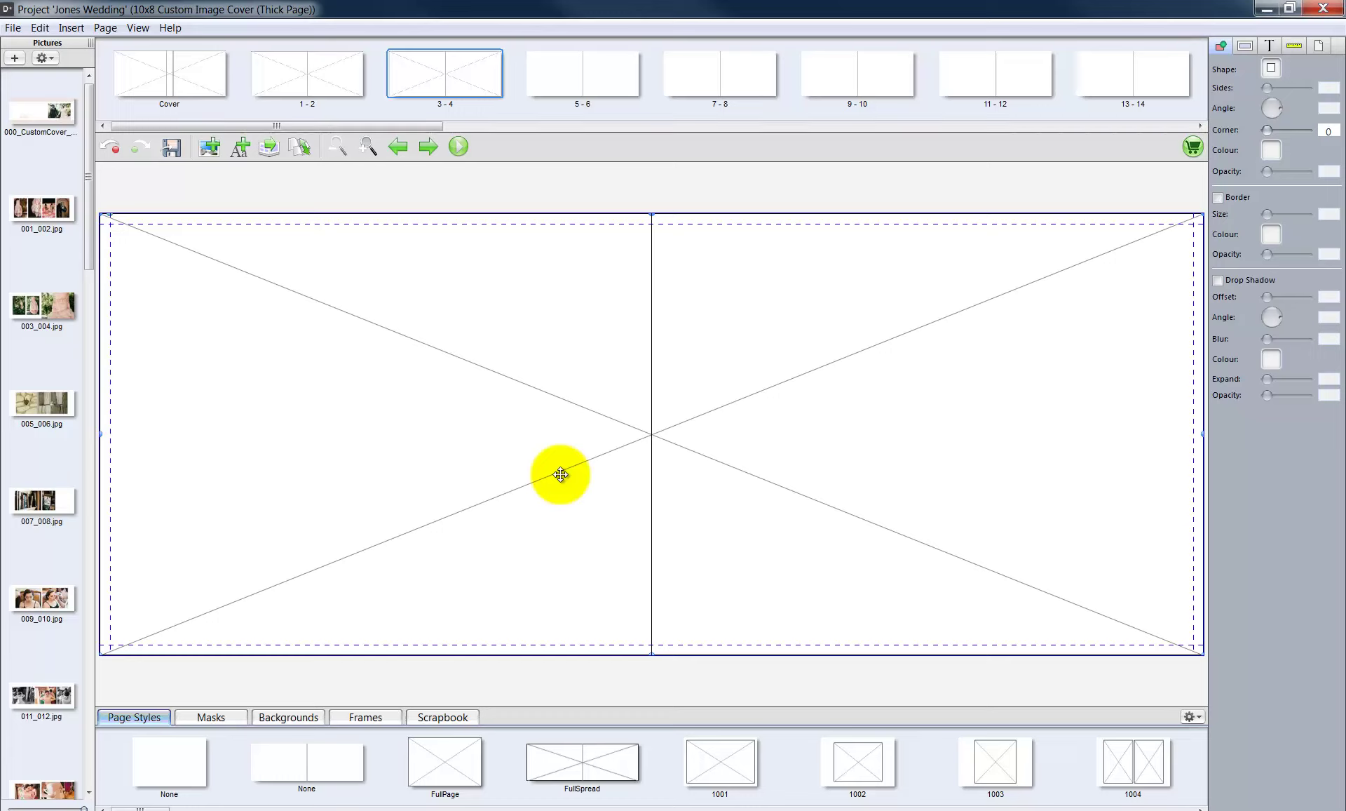
pyautogui.click(39, 29)
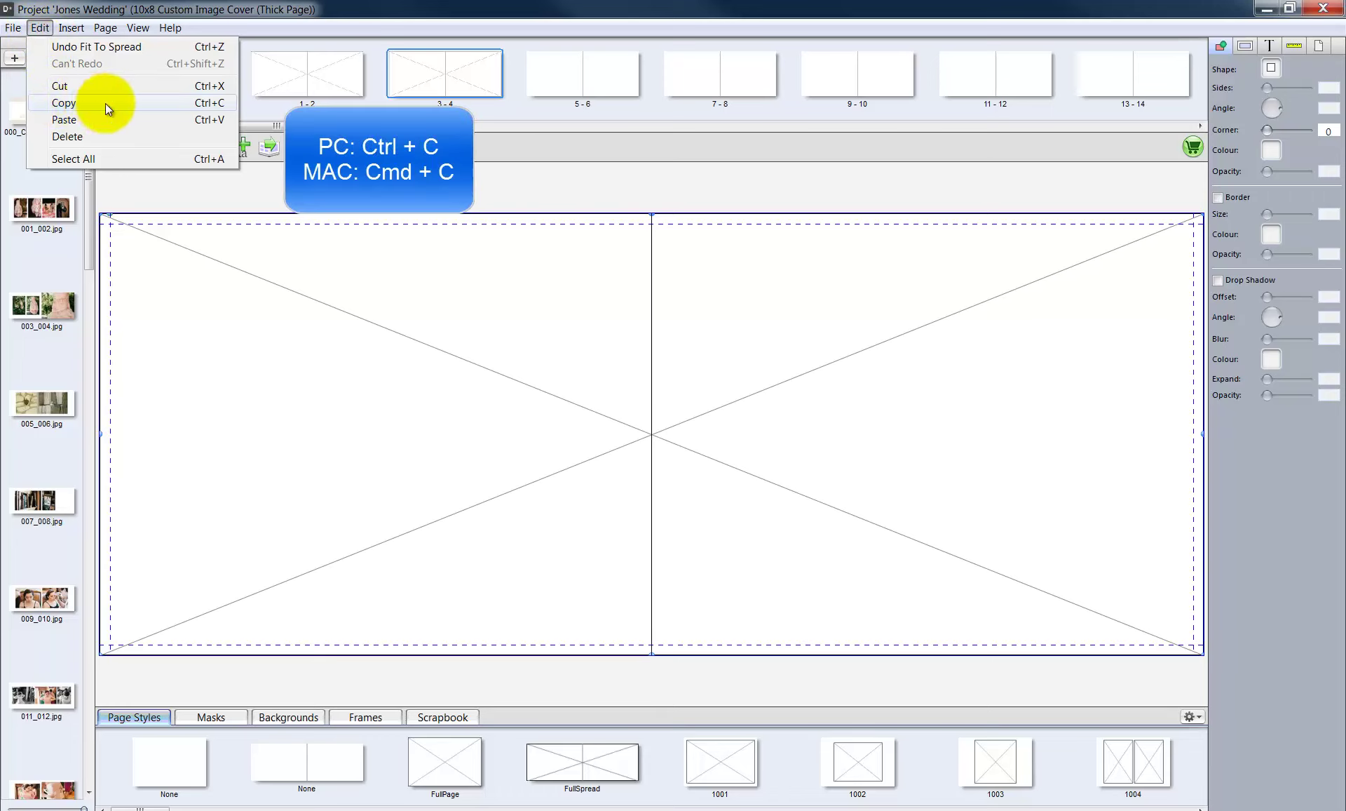
# Step: Copy the full-spread frame and paste it onto spread 5-6 and each later spread through 49-50
pyautogui.click(211, 103)
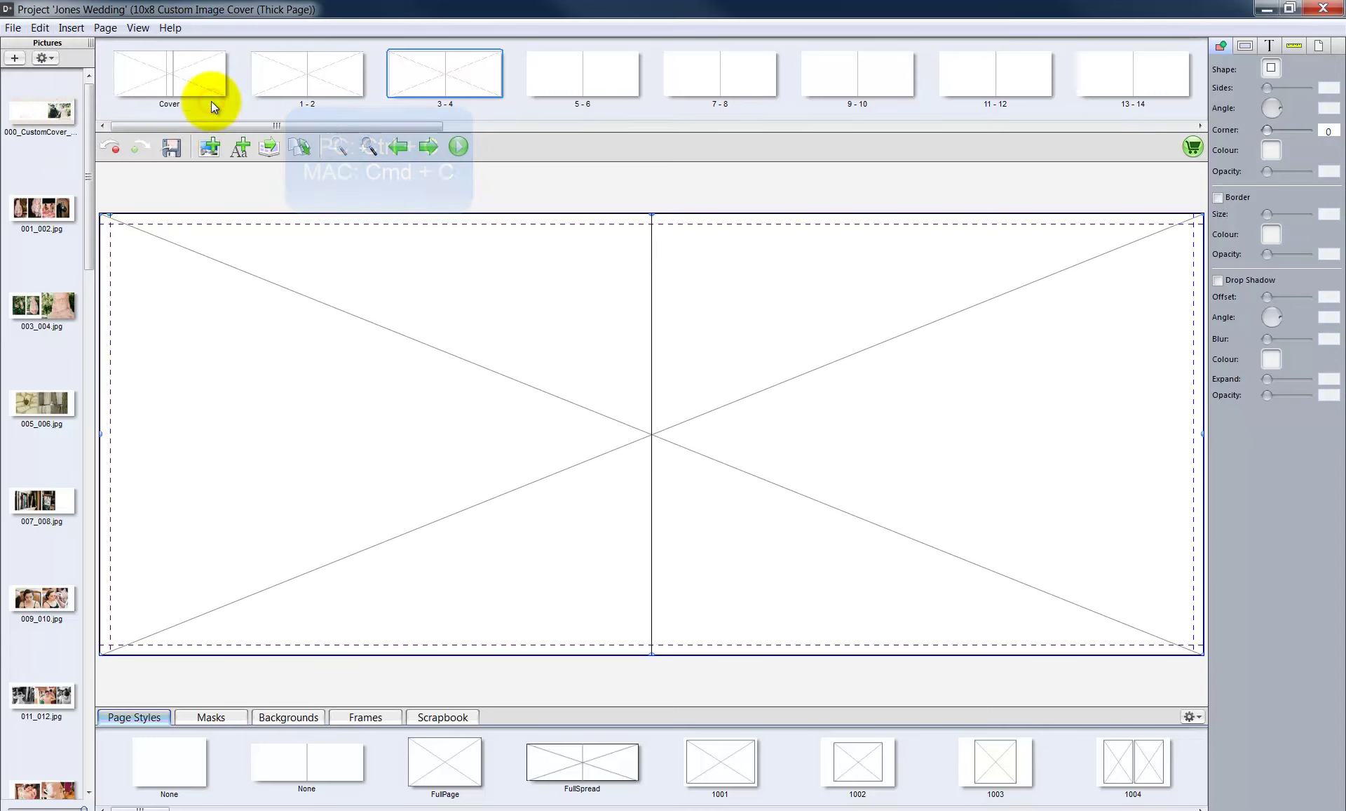
pyautogui.click(547, 74)
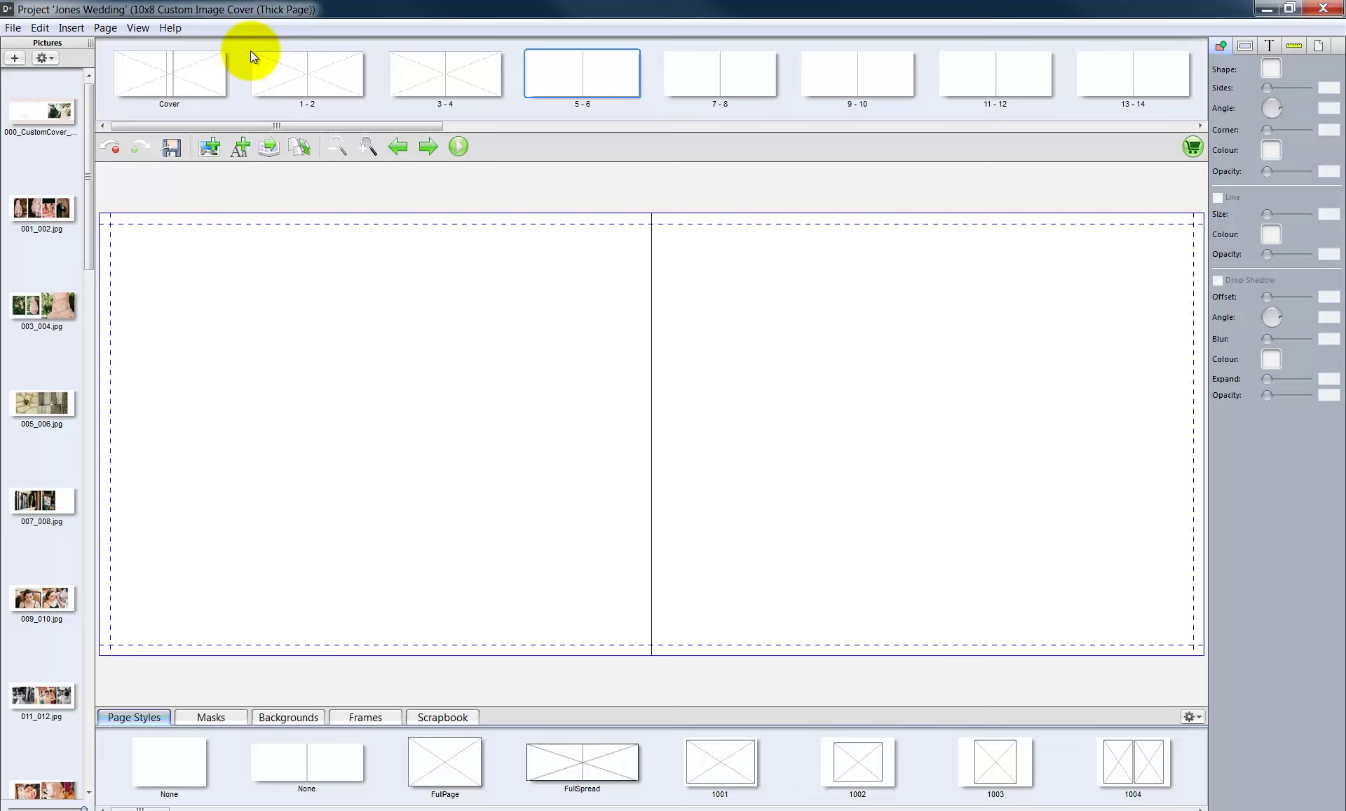
pyautogui.click(40, 28)
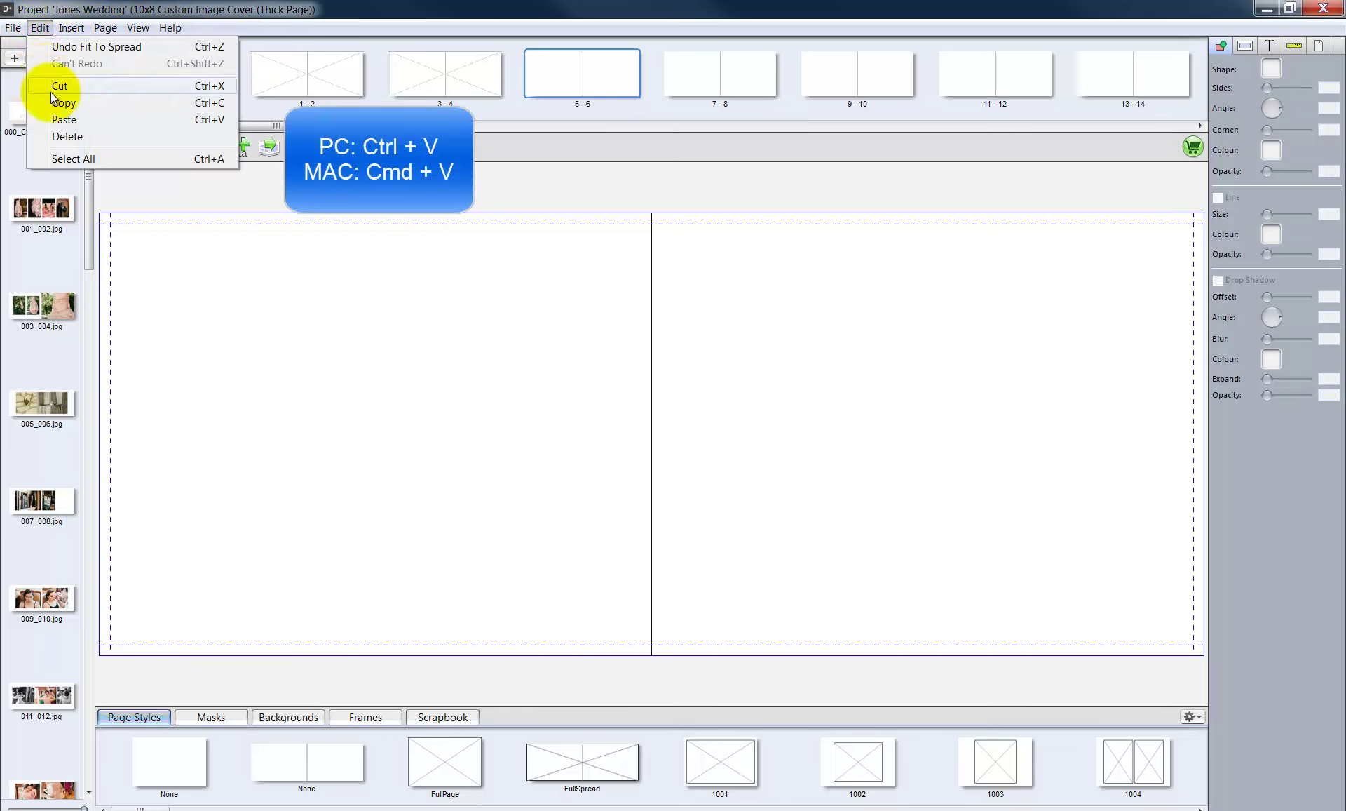
pyautogui.click(58, 120)
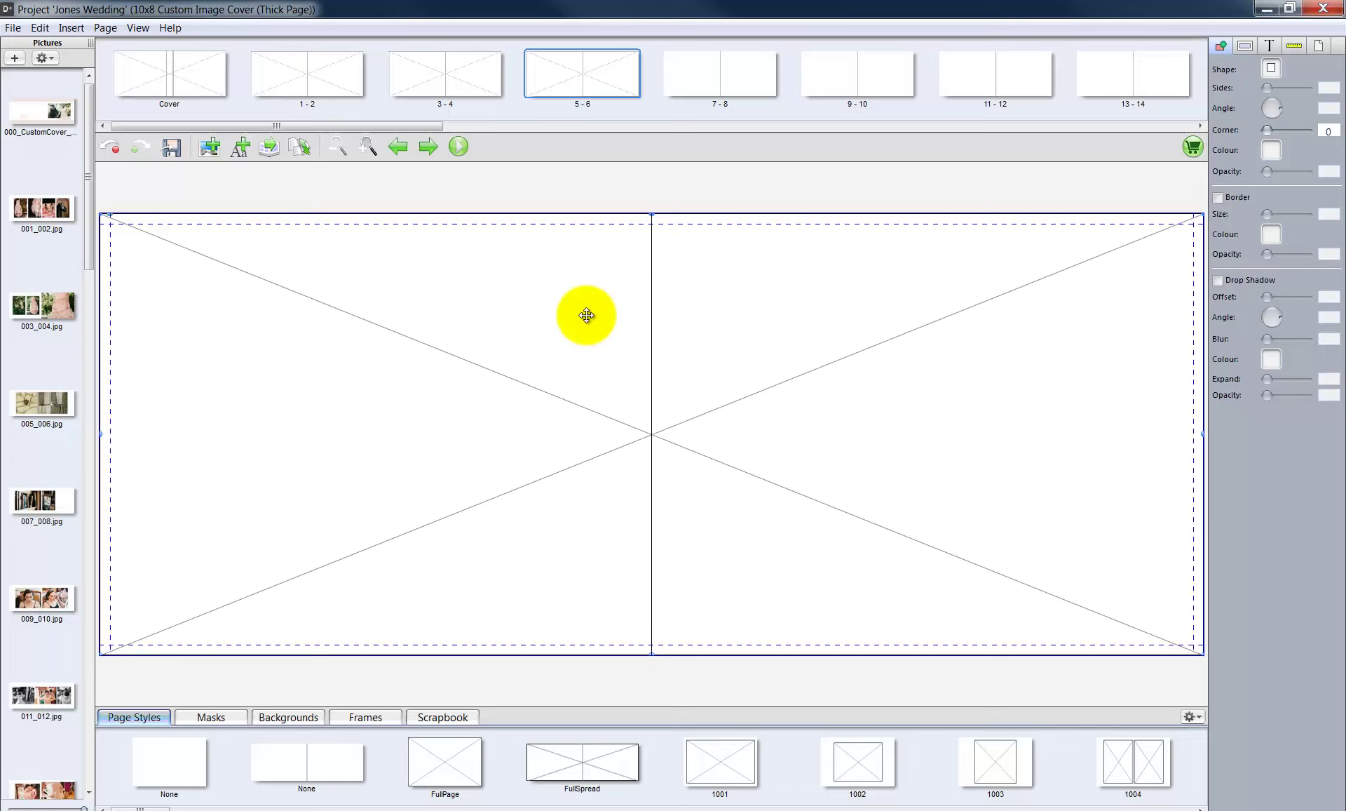
pyautogui.click(718, 73)
pyautogui.scroll(-15, 868, 73)
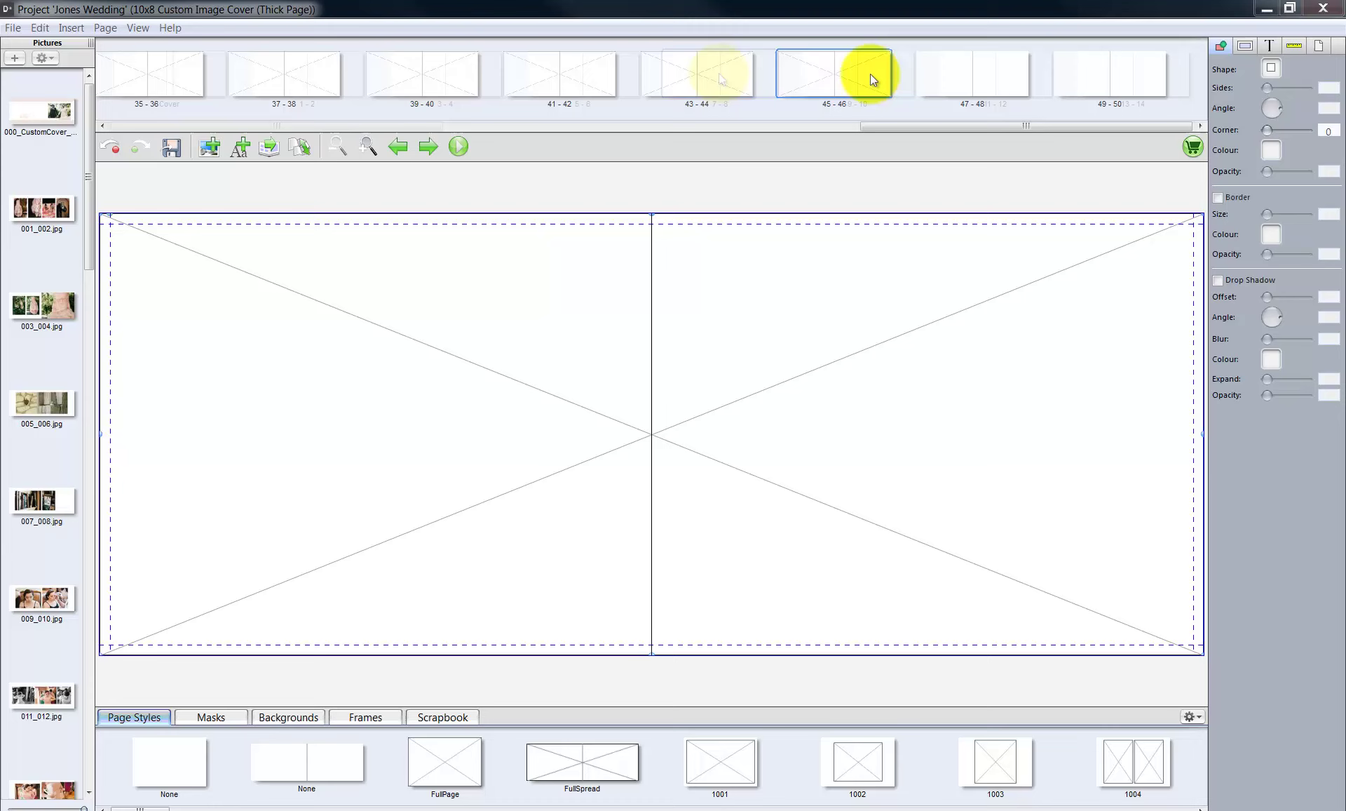
pyautogui.click(954, 72)
pyautogui.click(1081, 69)
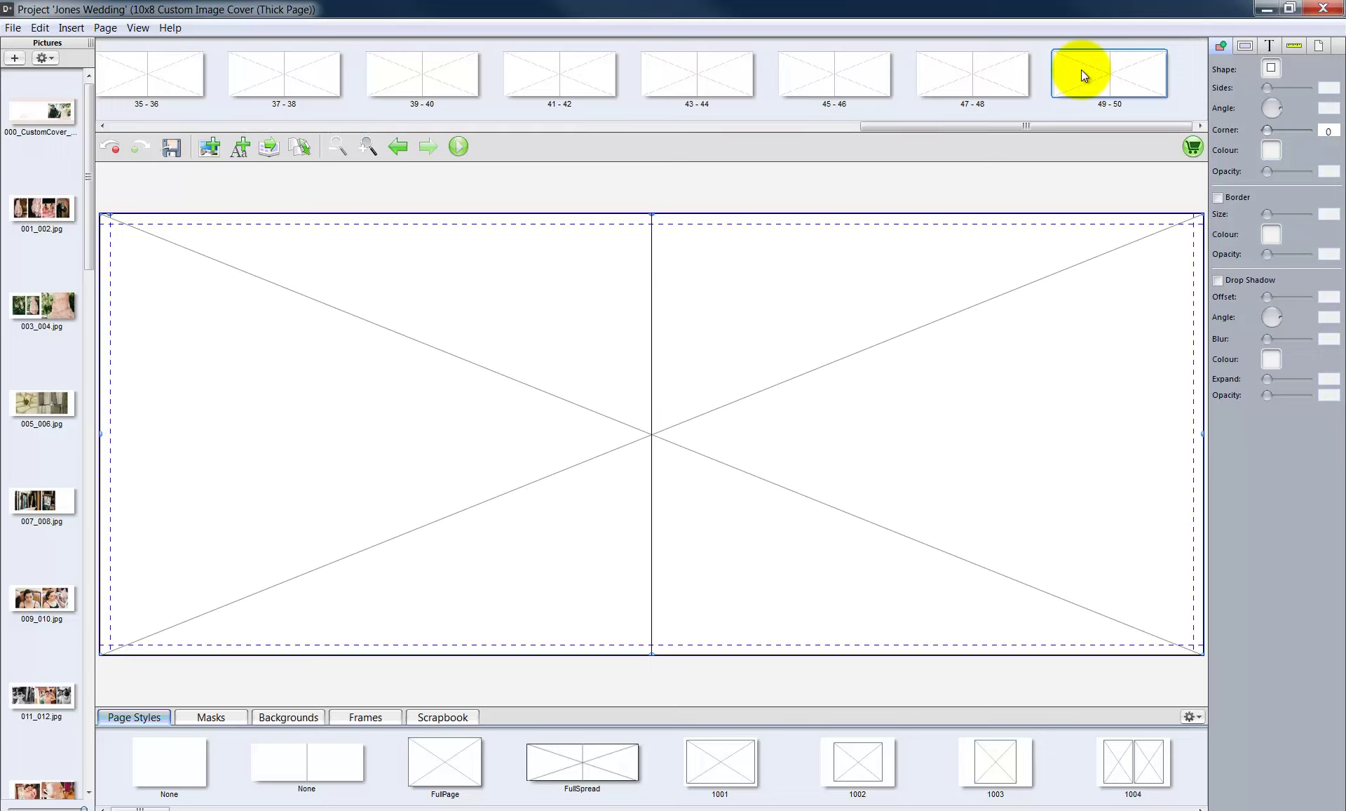
# Step: Place 000_CustomCover on the cover, then autoflow the remaining photos into all spreads
pyautogui.moveTo(1105, 127); pyautogui.dragTo(242, 133)
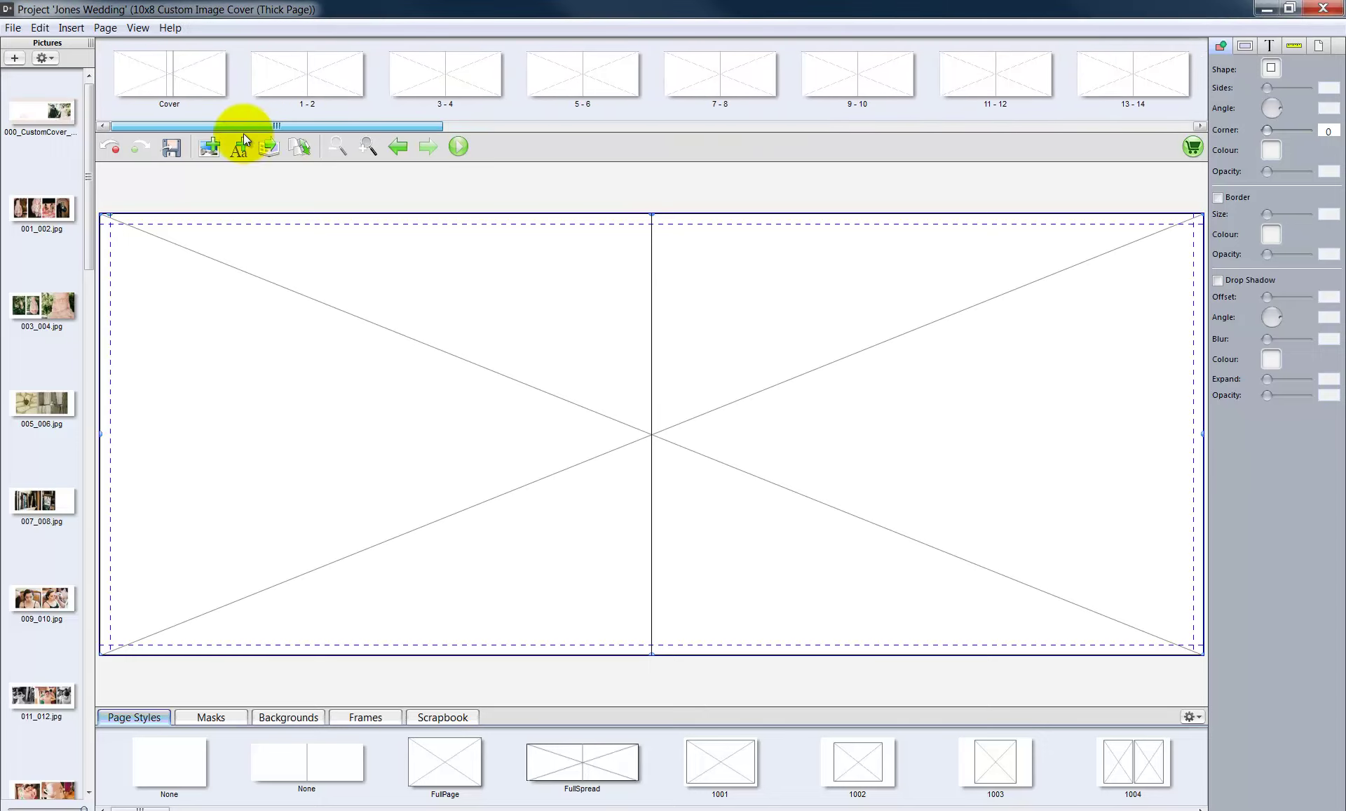
pyautogui.click(197, 79)
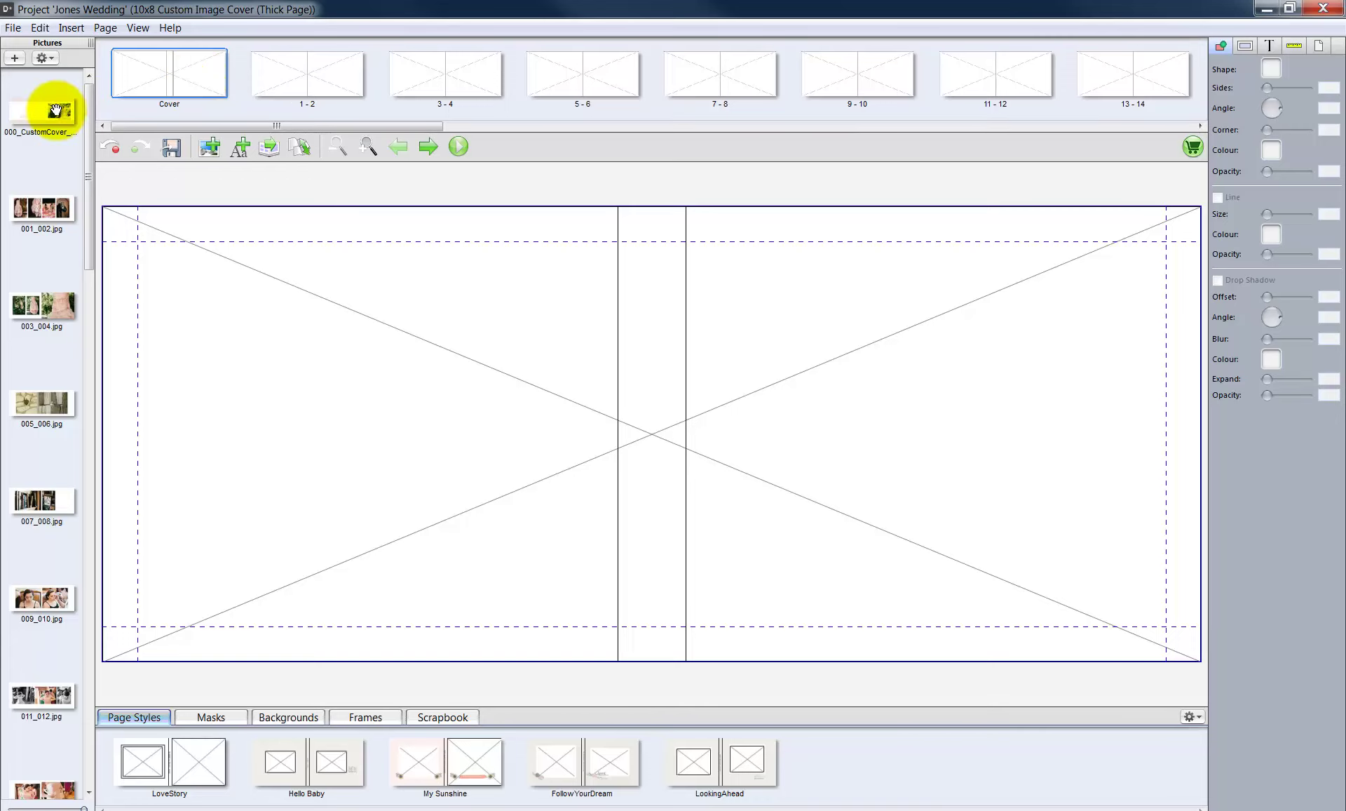
pyautogui.moveTo(50, 112)
pyautogui.mouseDown()
pyautogui.moveTo(616, 422)
pyautogui.moveTo(550, 376)
pyautogui.moveTo(120, 165)
pyautogui.moveTo(23, 81)
pyautogui.moveTo(48, 115)
pyautogui.mouseUp()
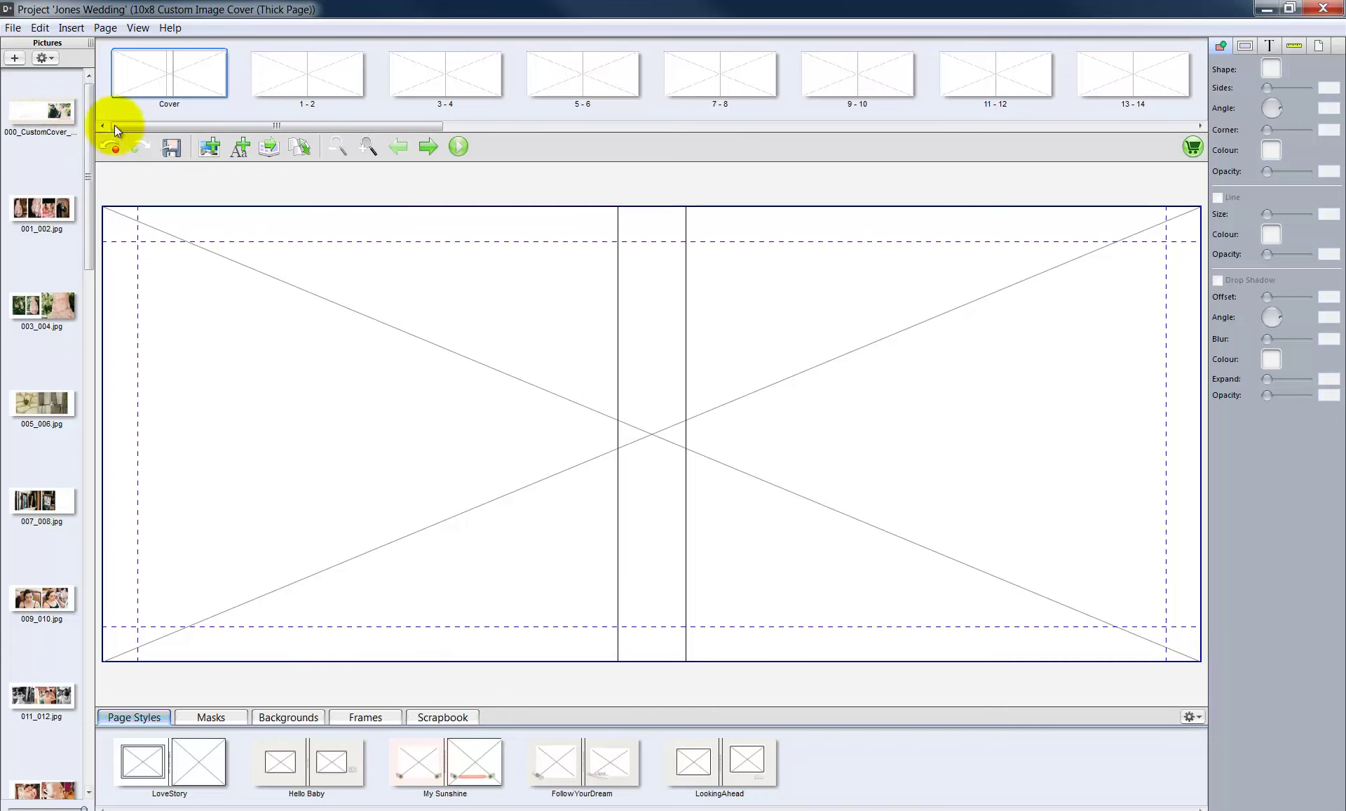
pyautogui.click(263, 150)
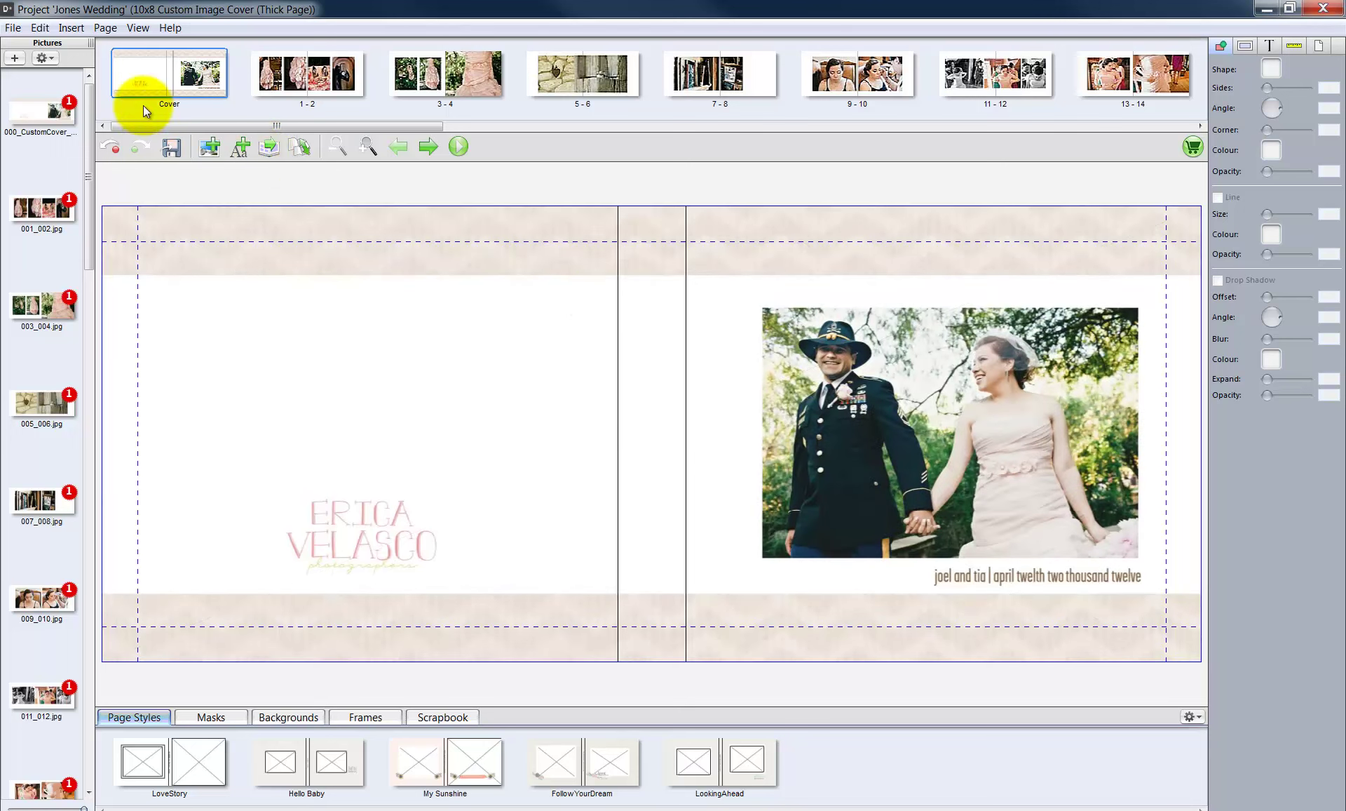
# Step: Save the Jones Wedding album, then choose Order Now instead of adding it to the cart
pyautogui.click(14, 28)
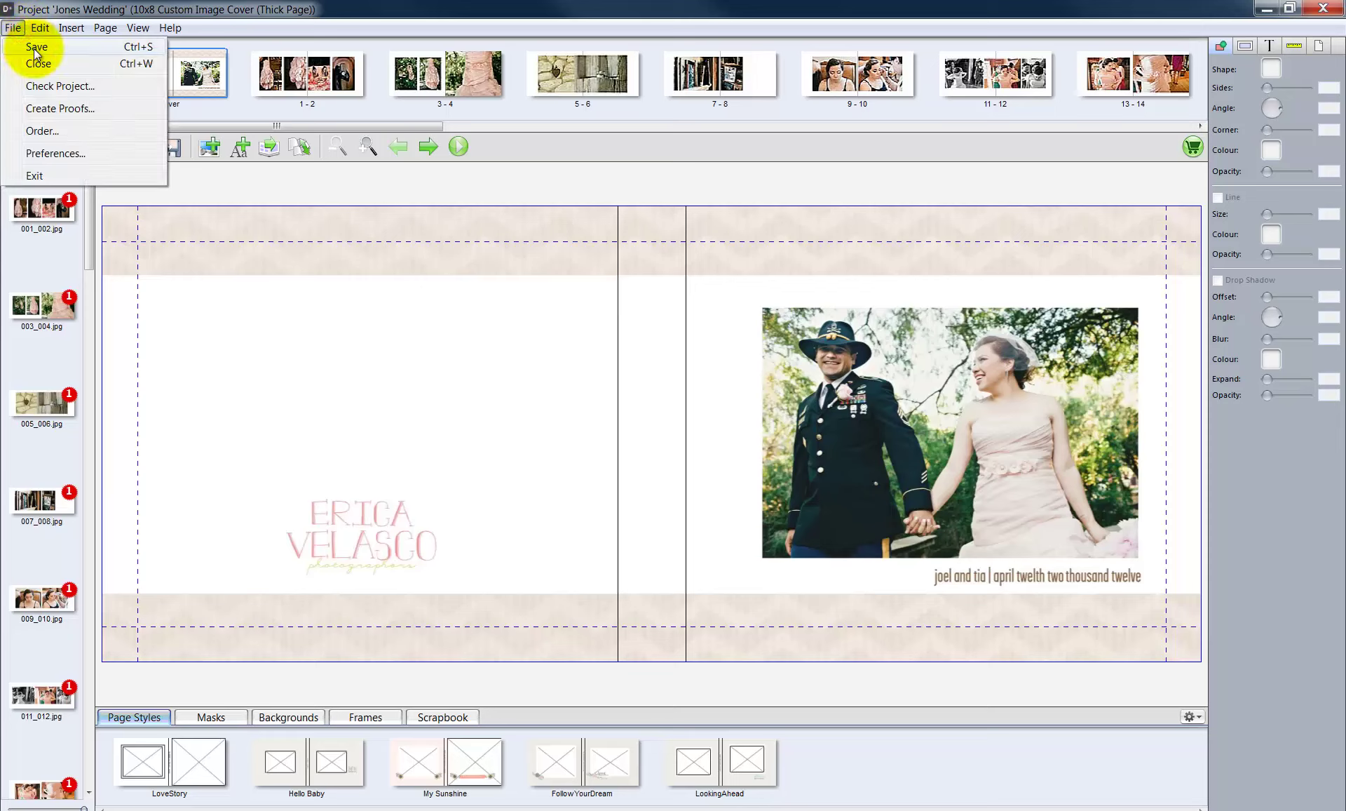
pyautogui.click(35, 49)
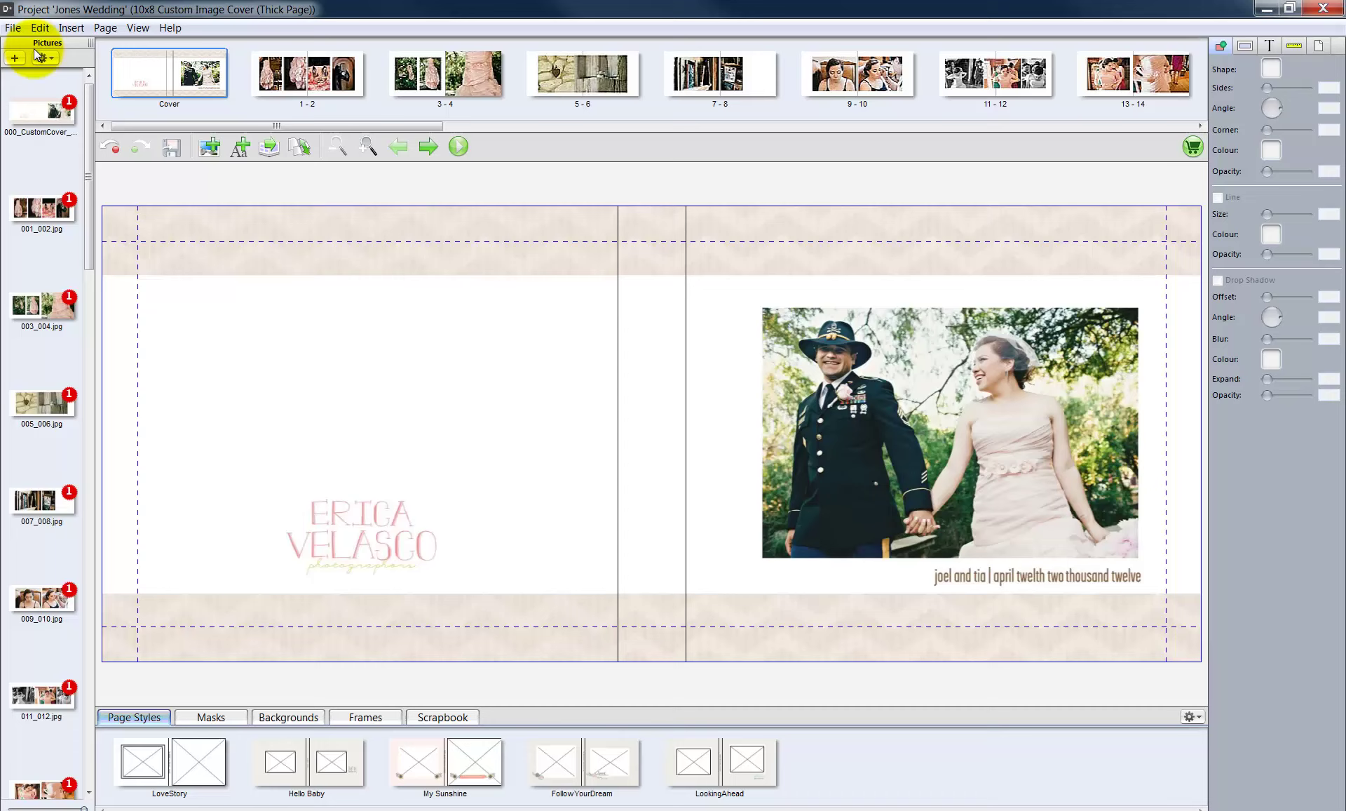
pyautogui.click(13, 28)
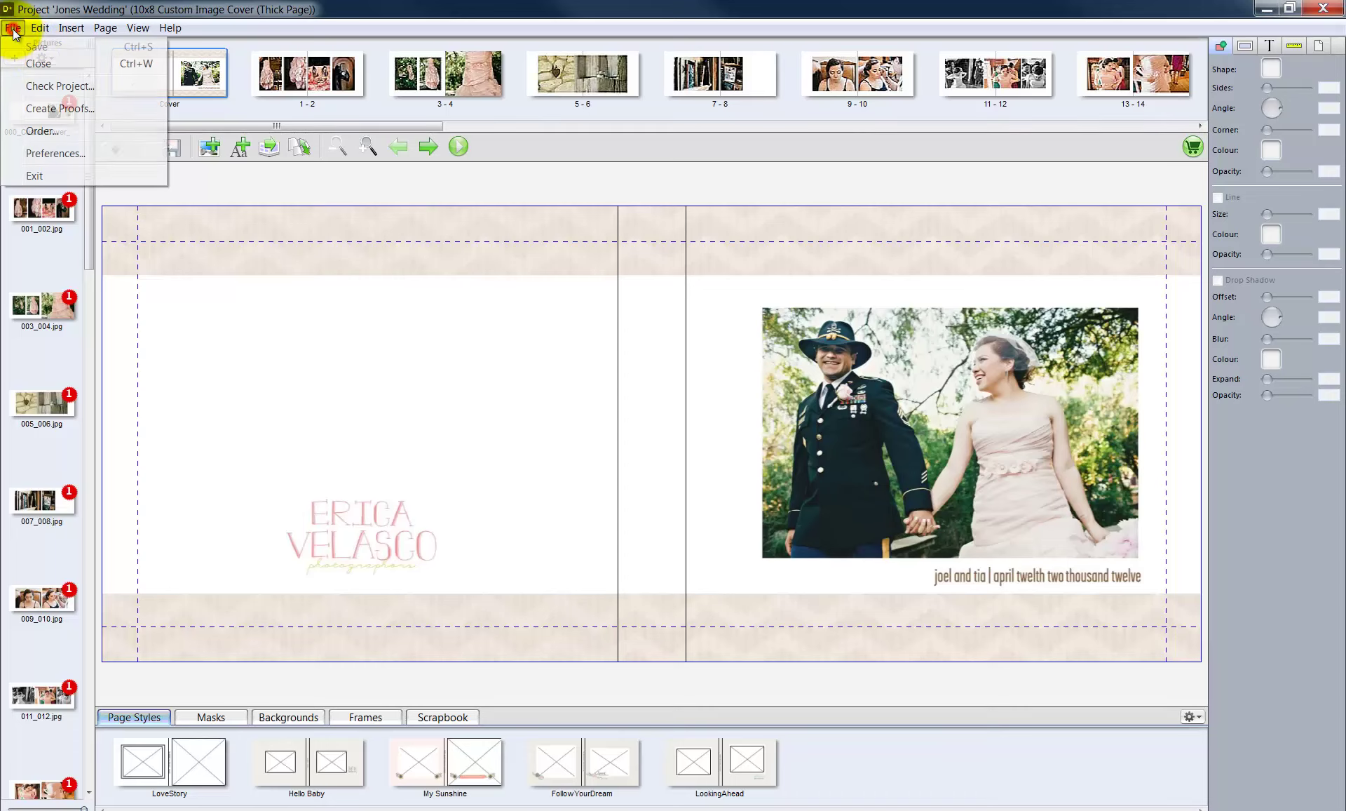
pyautogui.click(47, 131)
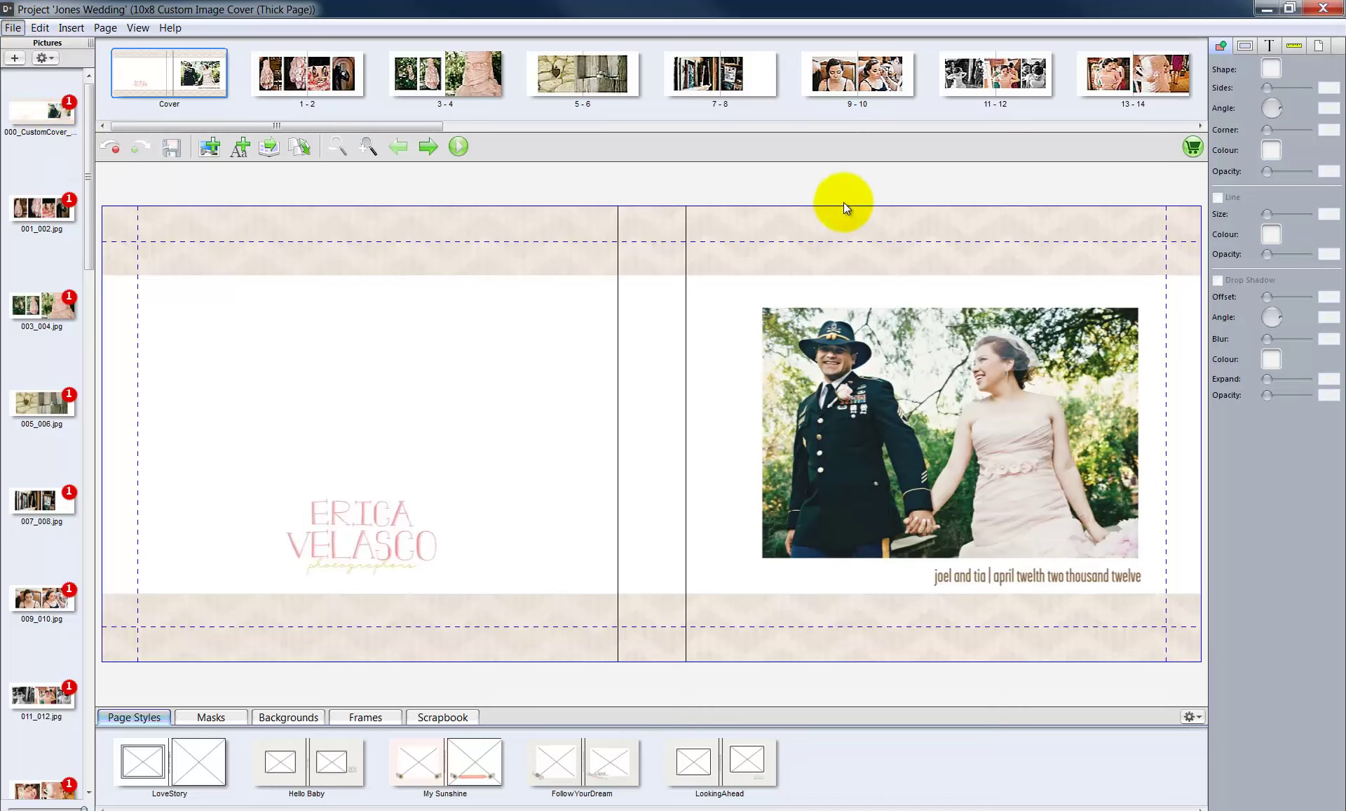
pyautogui.click(1192, 148)
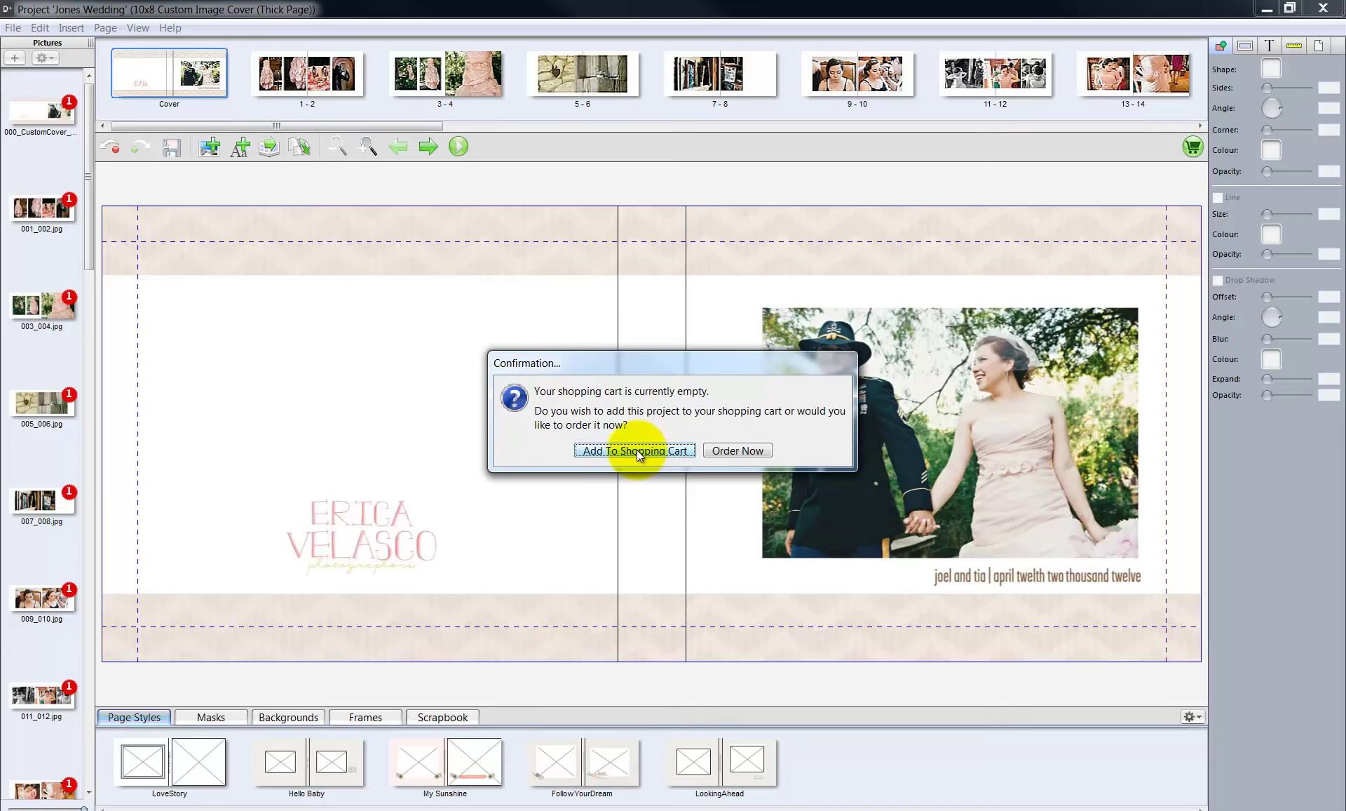
pyautogui.click(749, 452)
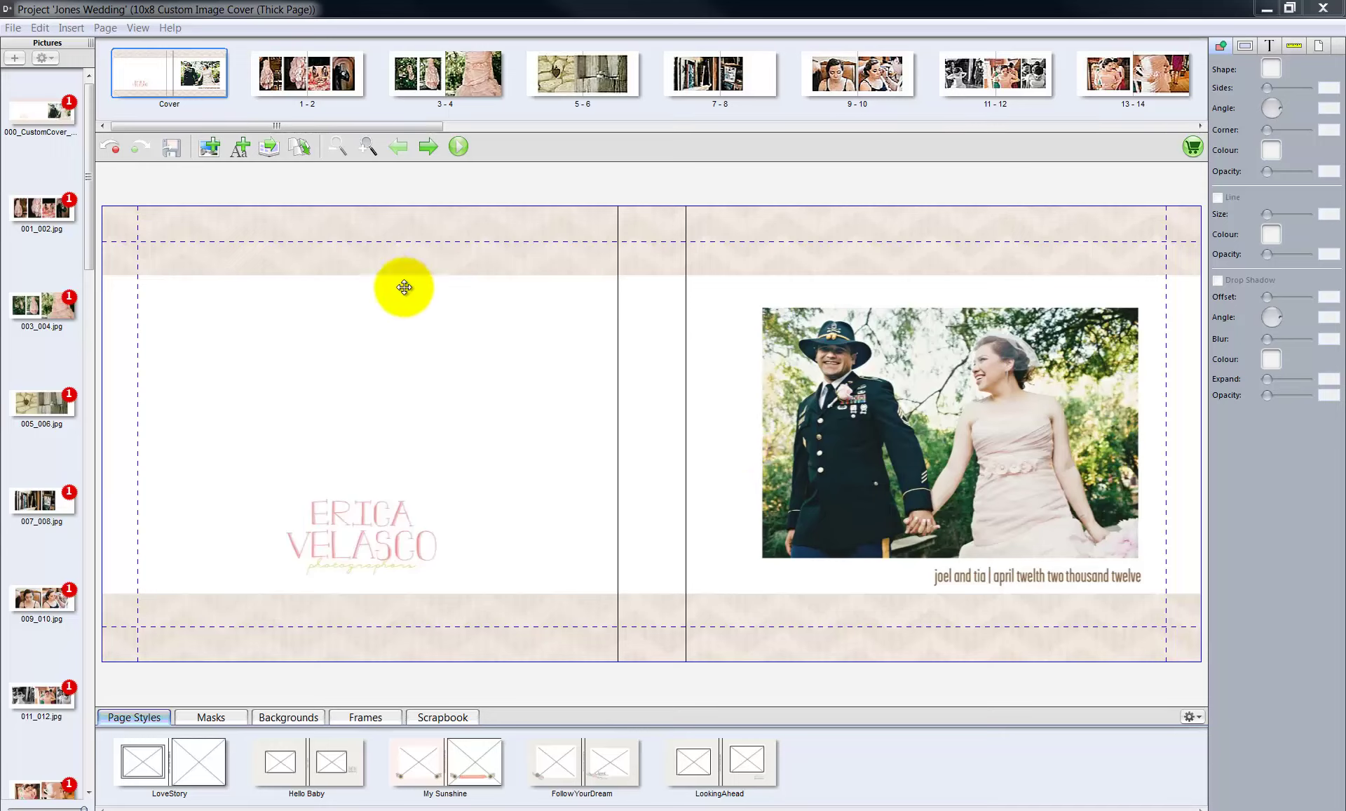
# Step: Close the Jones Wedding project to get back to the launcher
pyautogui.click(12, 28)
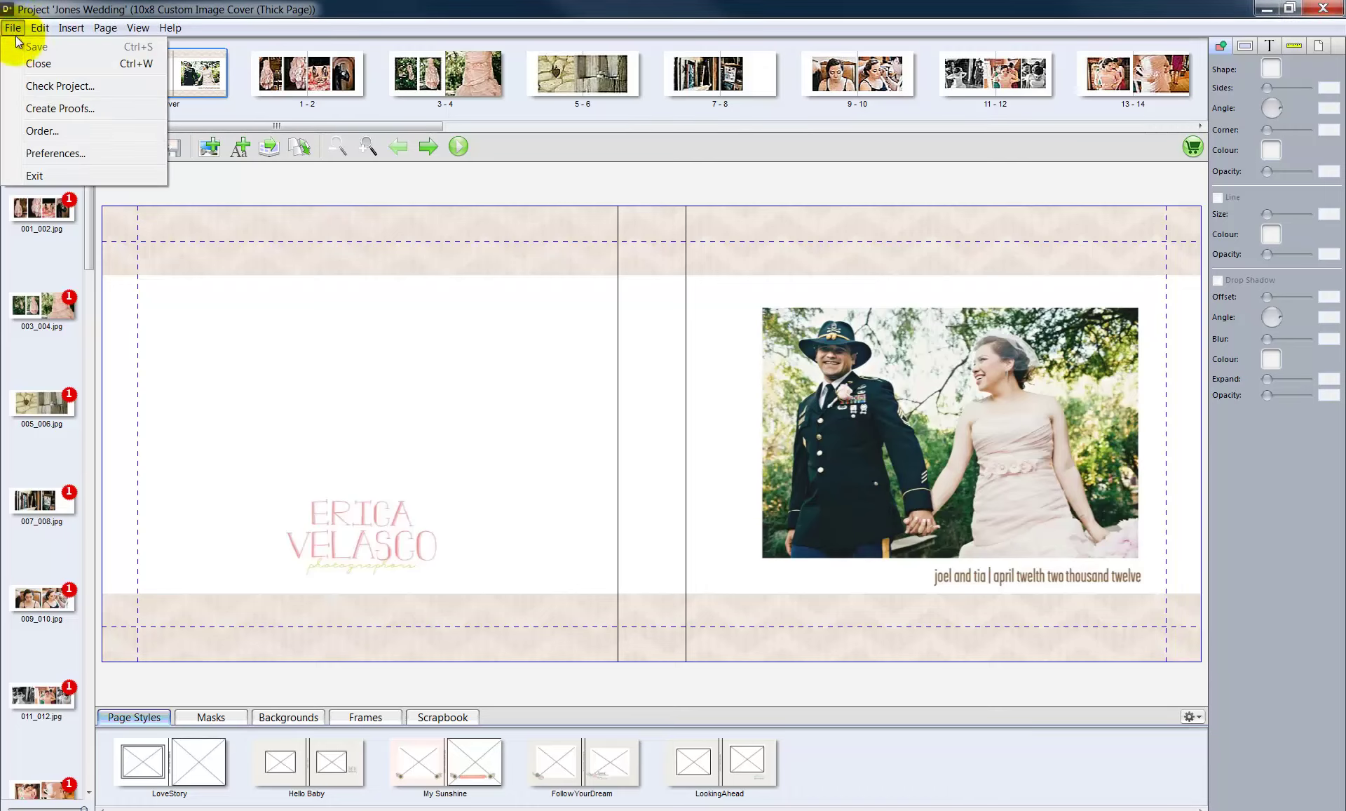
pyautogui.click(31, 64)
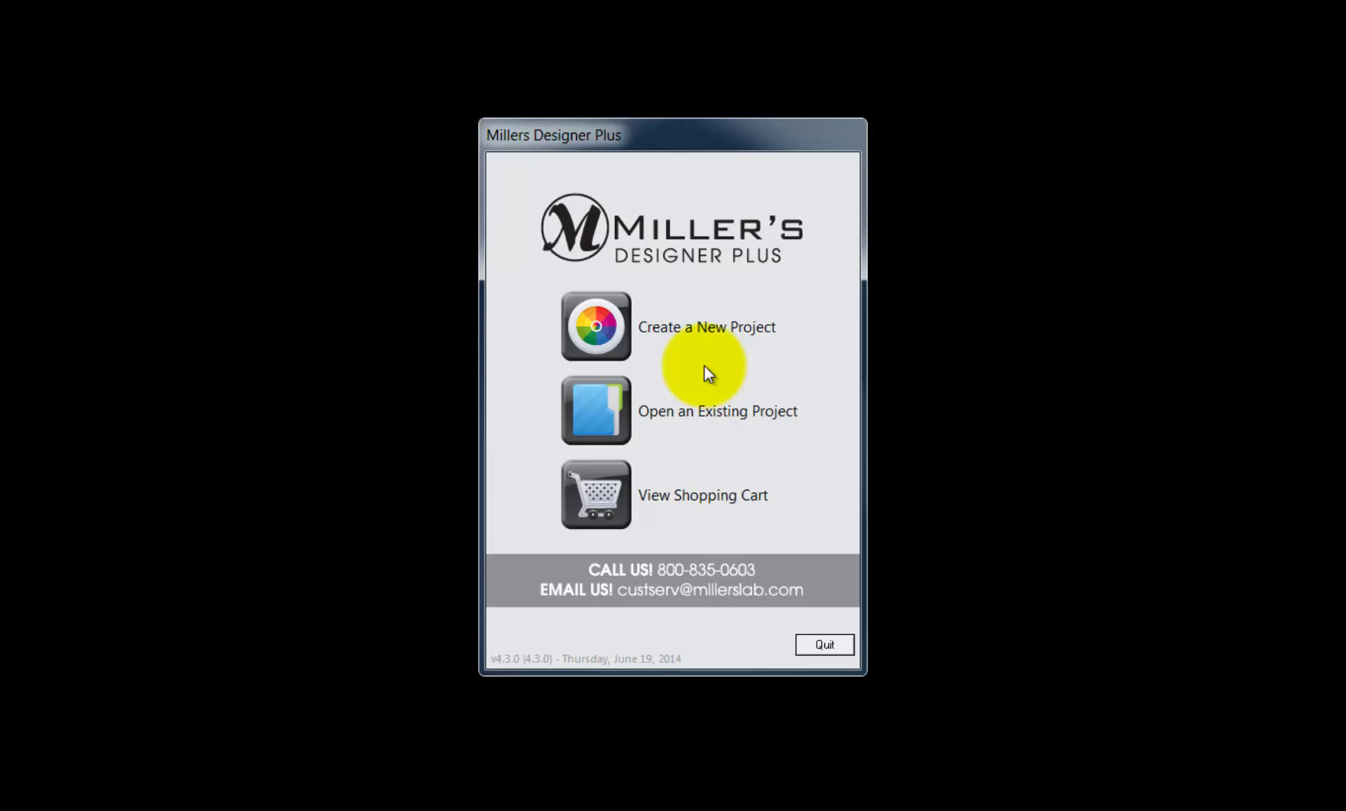
# Step: Duplicate the Landscape-50 Page-Template as 'Wilson Wedding' and open the new copy
pyautogui.click(606, 403)
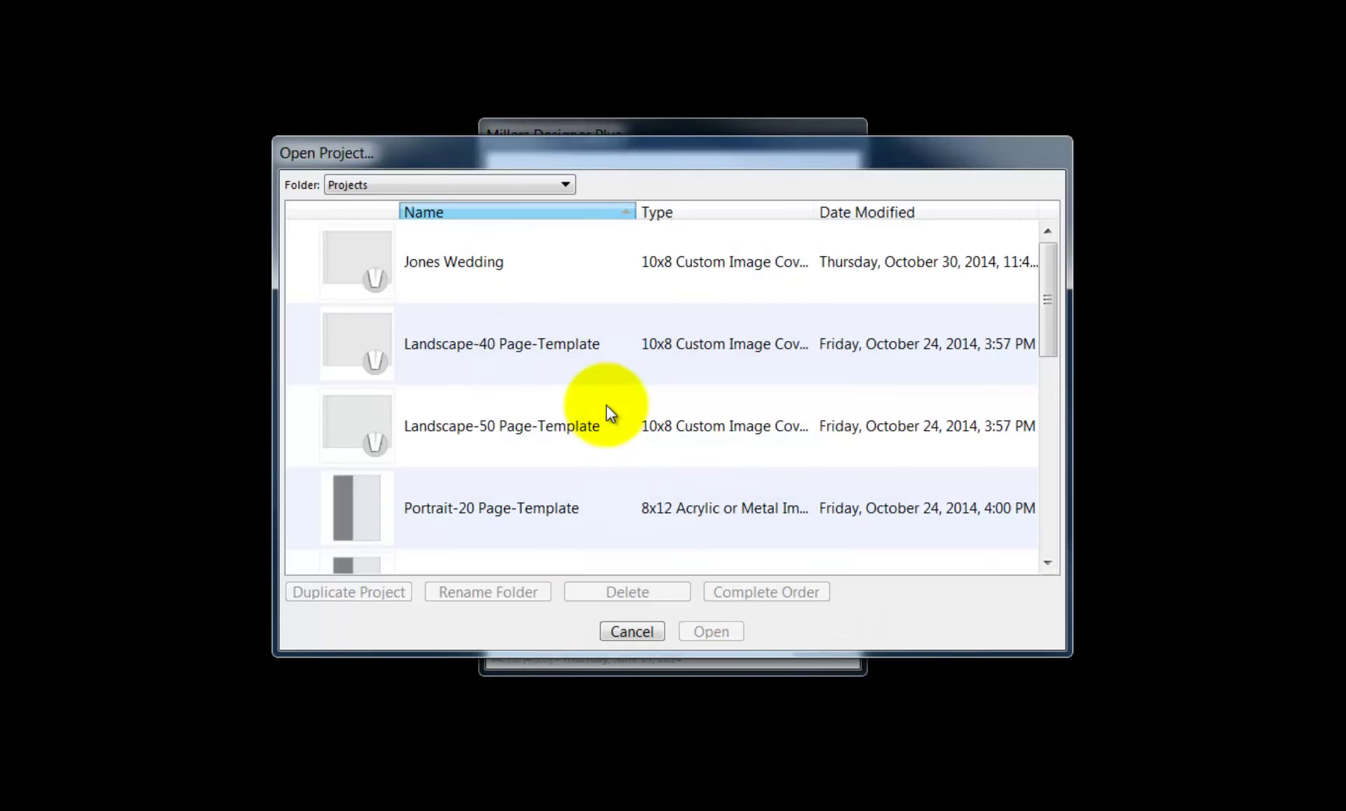
pyautogui.moveTo(1046, 282)
pyautogui.mouseDown()
pyautogui.moveTo(1063, 485)
pyautogui.moveTo(1062, 270)
pyautogui.mouseUp()
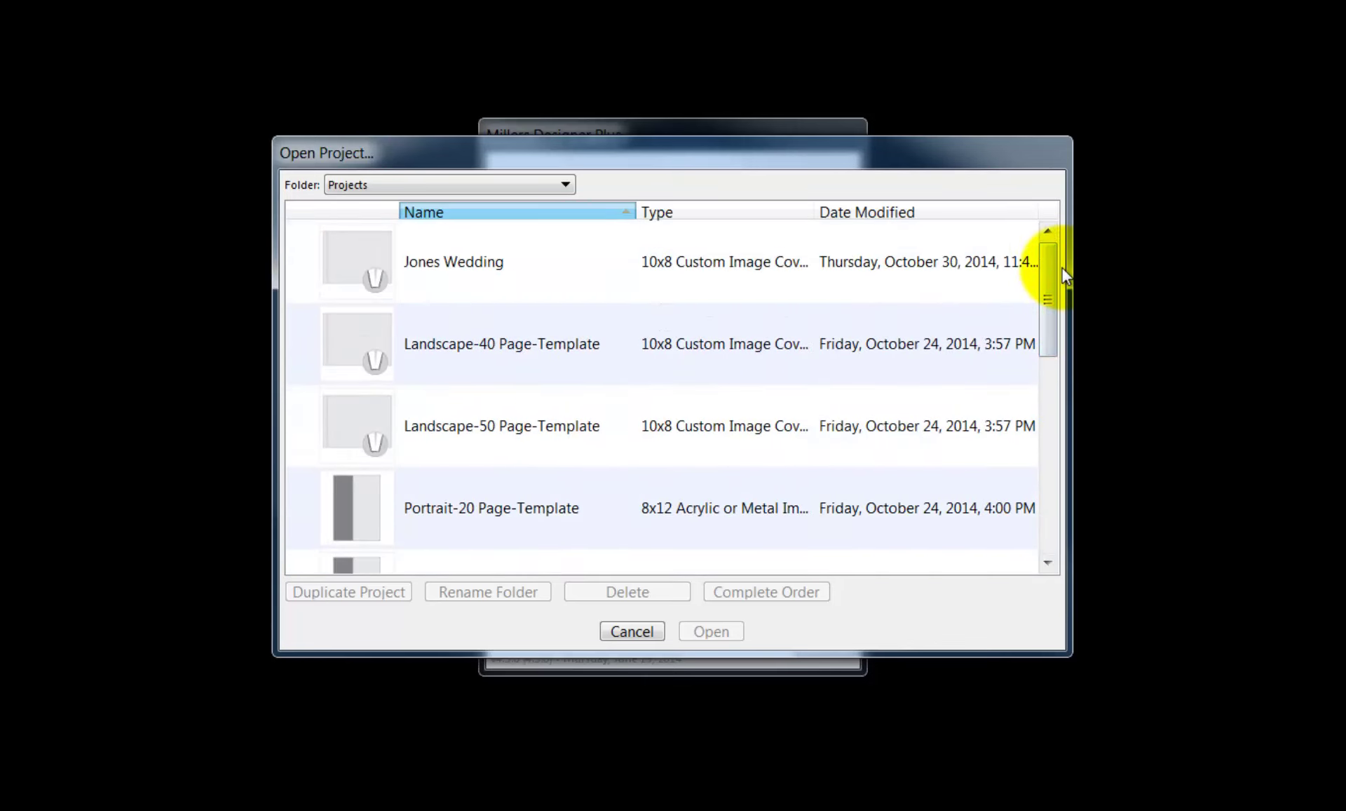
pyautogui.click(556, 429)
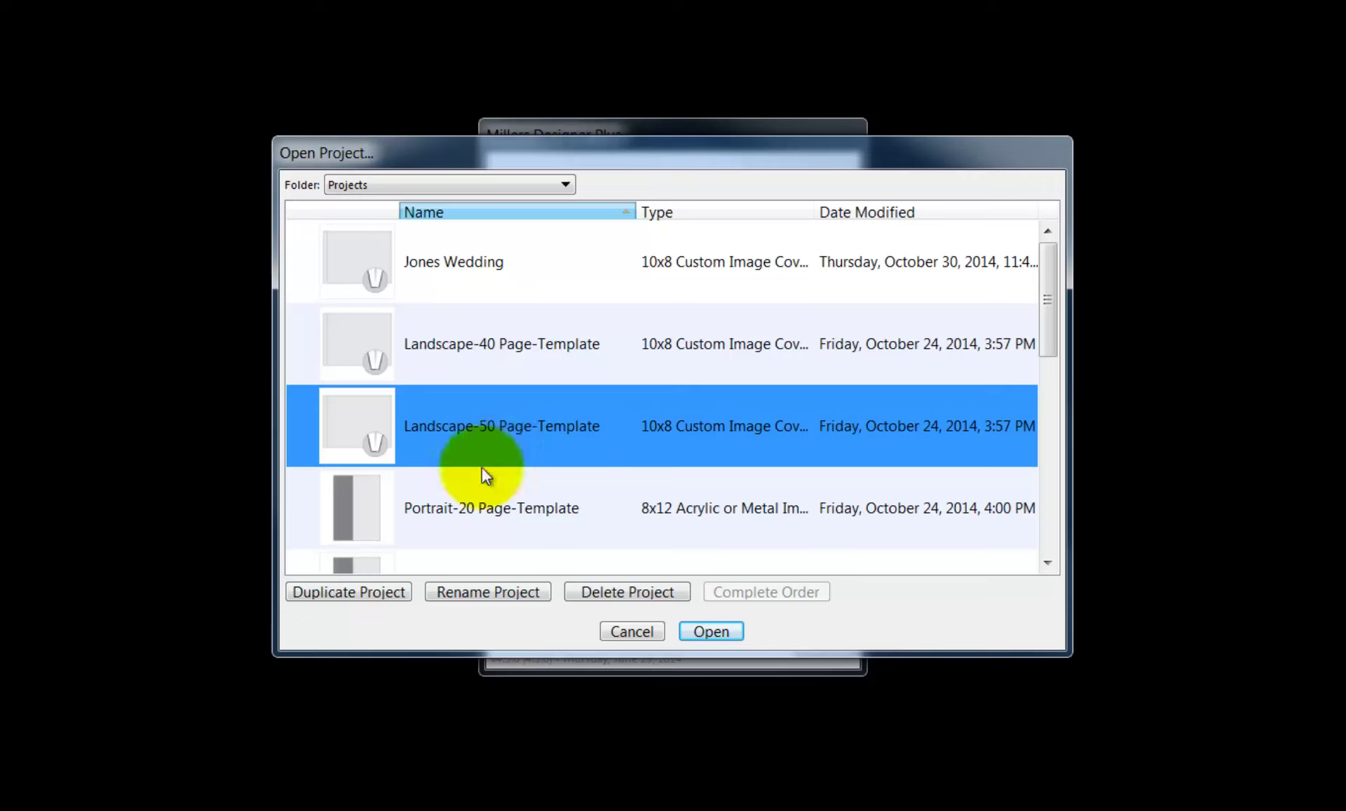
pyautogui.click(359, 591)
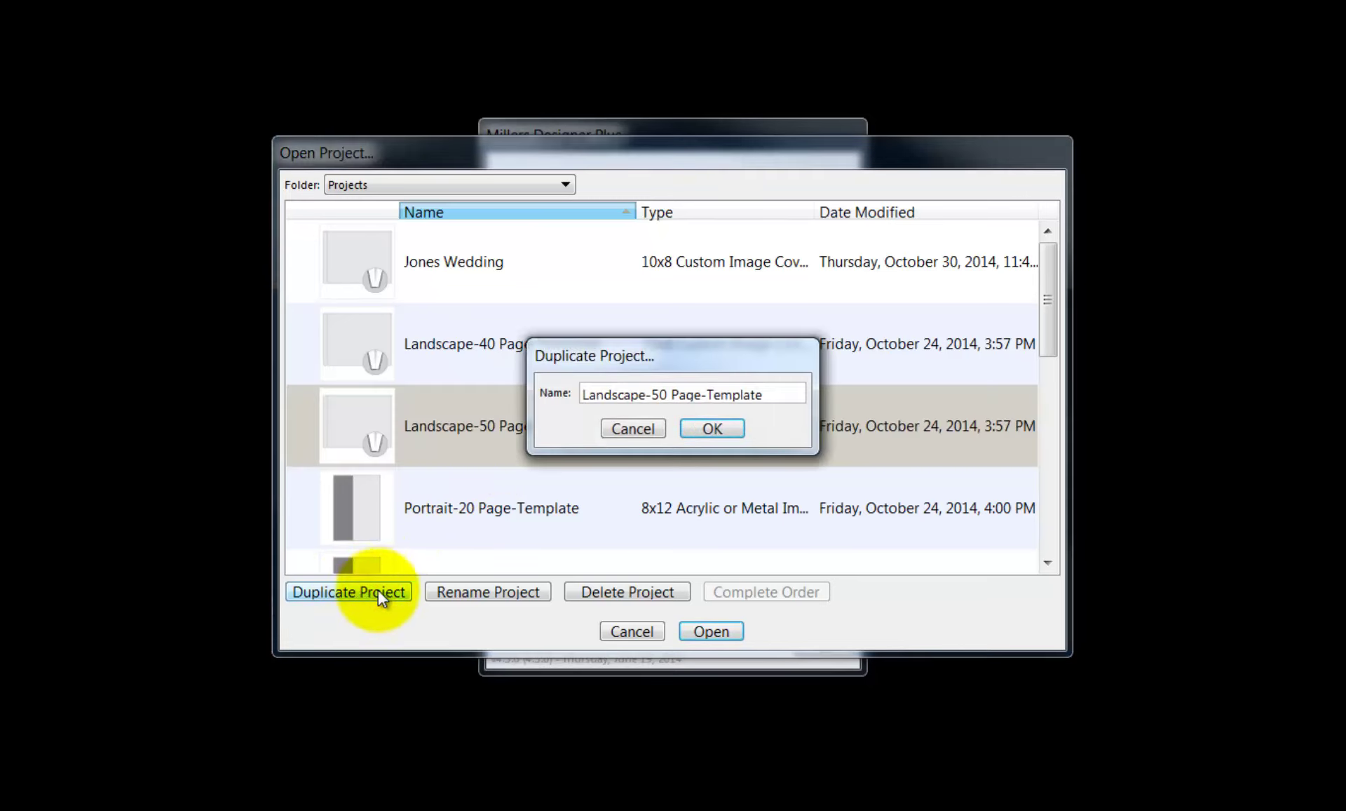
pyautogui.moveTo(763, 394); pyautogui.dragTo(559, 397)
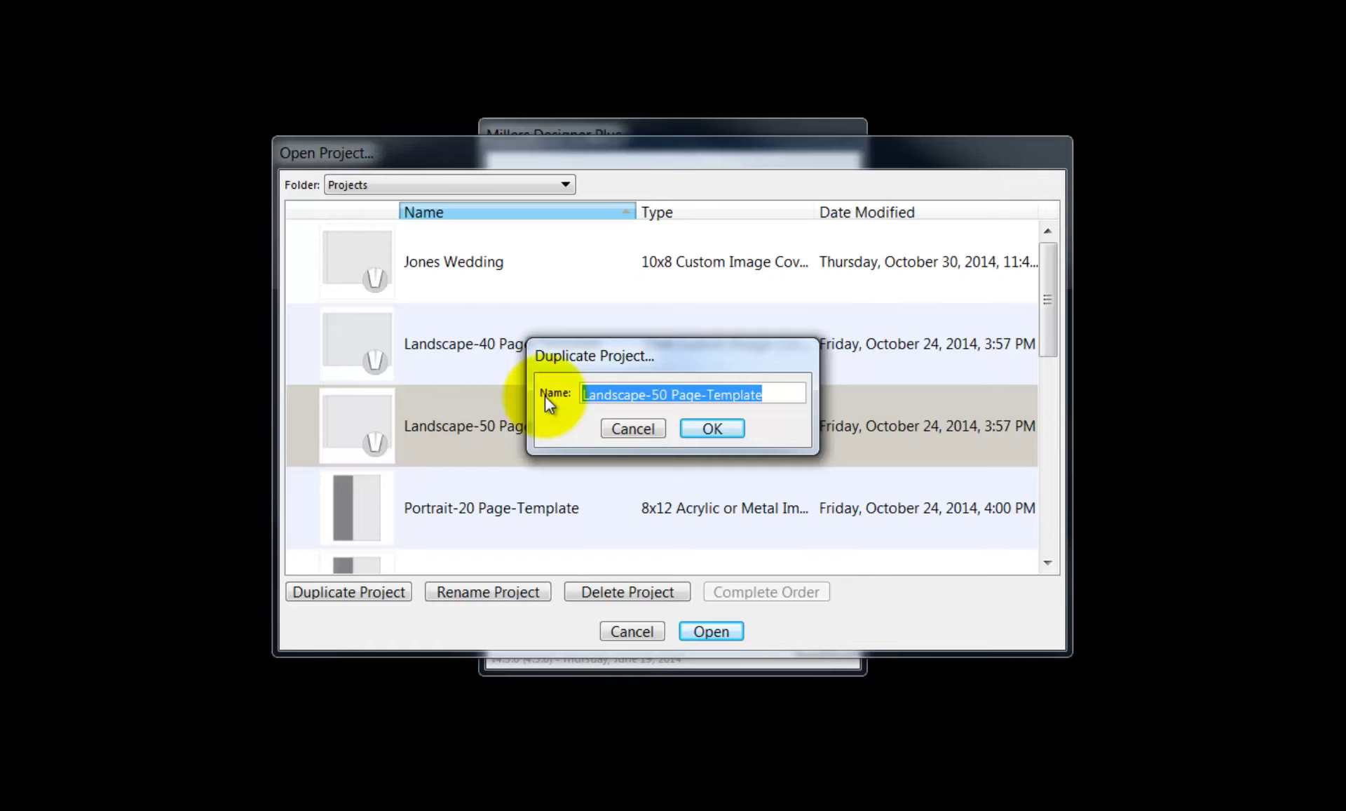
pyautogui.write('Wilson Wedding')
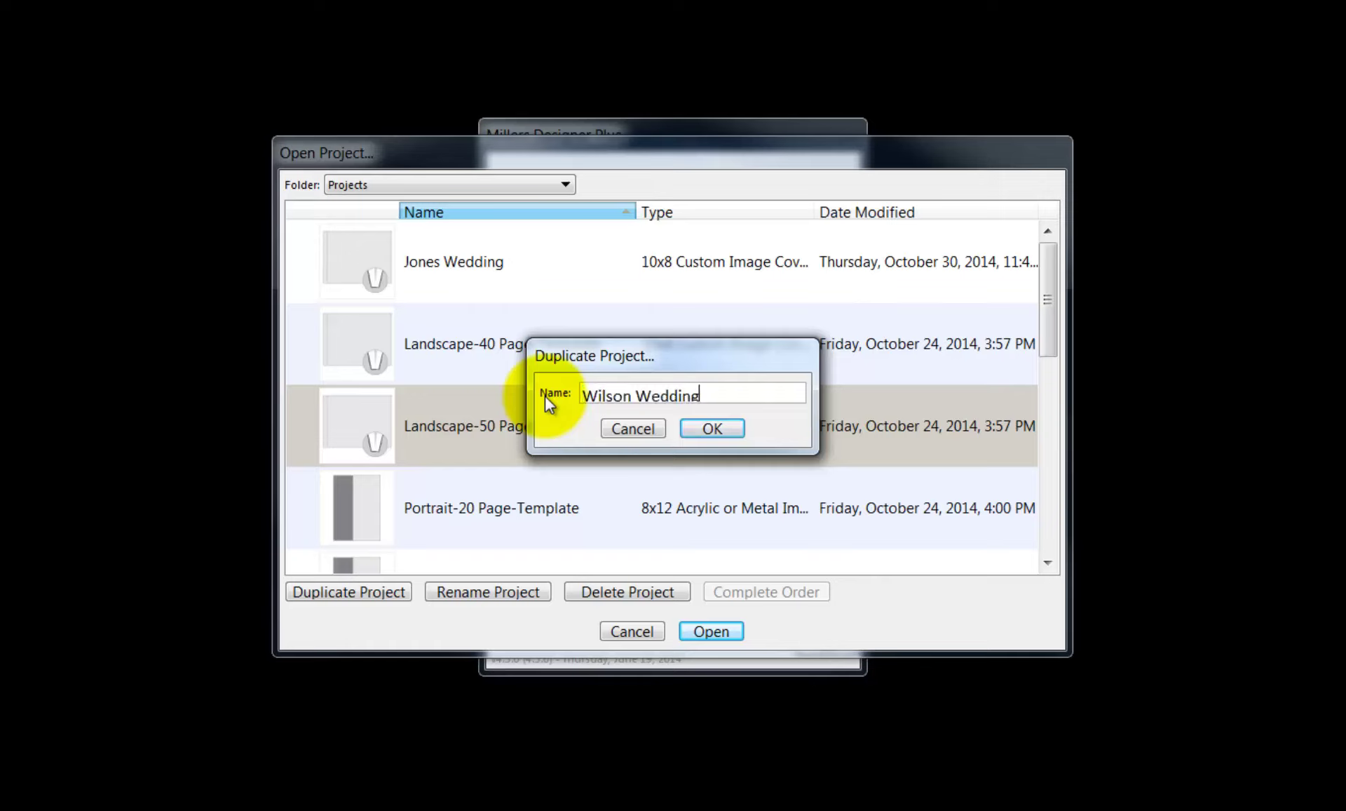
pyautogui.click(711, 430)
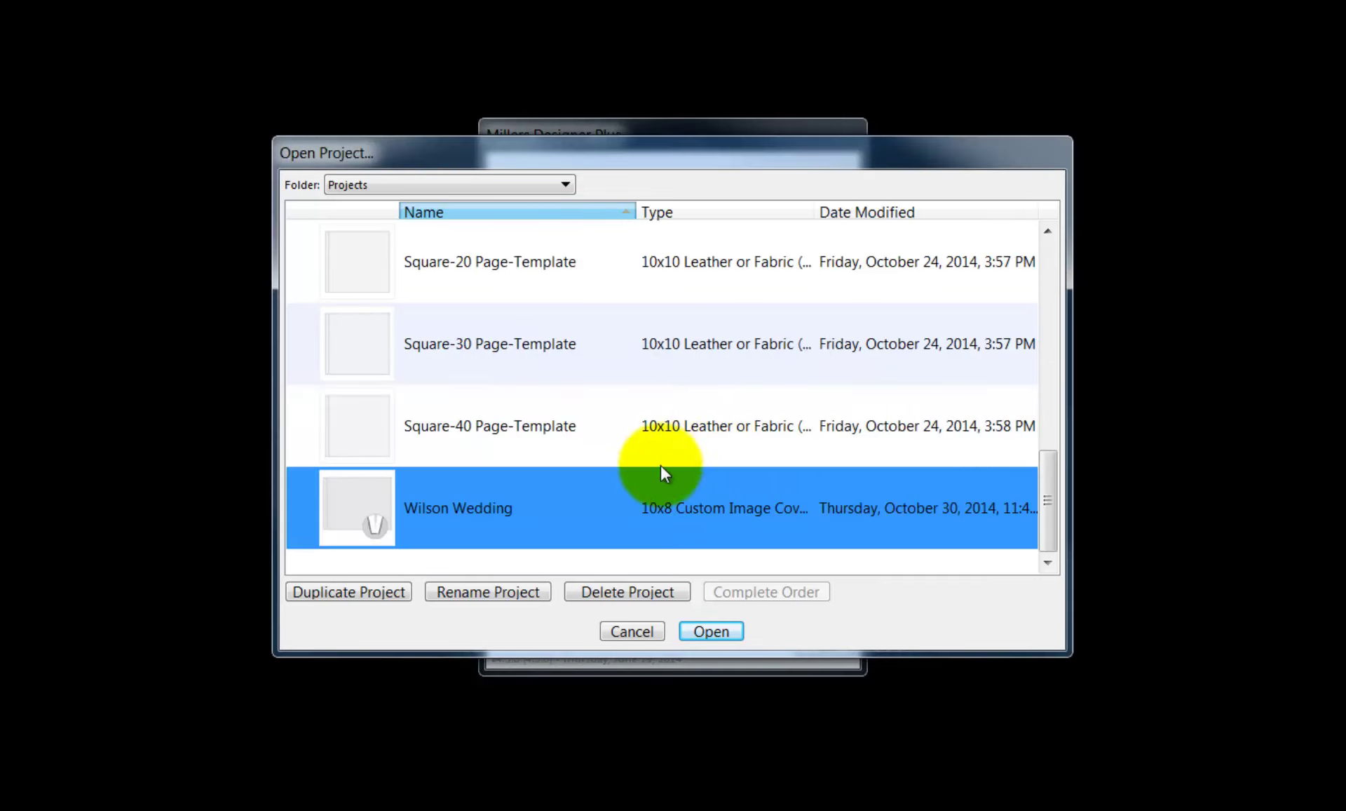
pyautogui.click(709, 631)
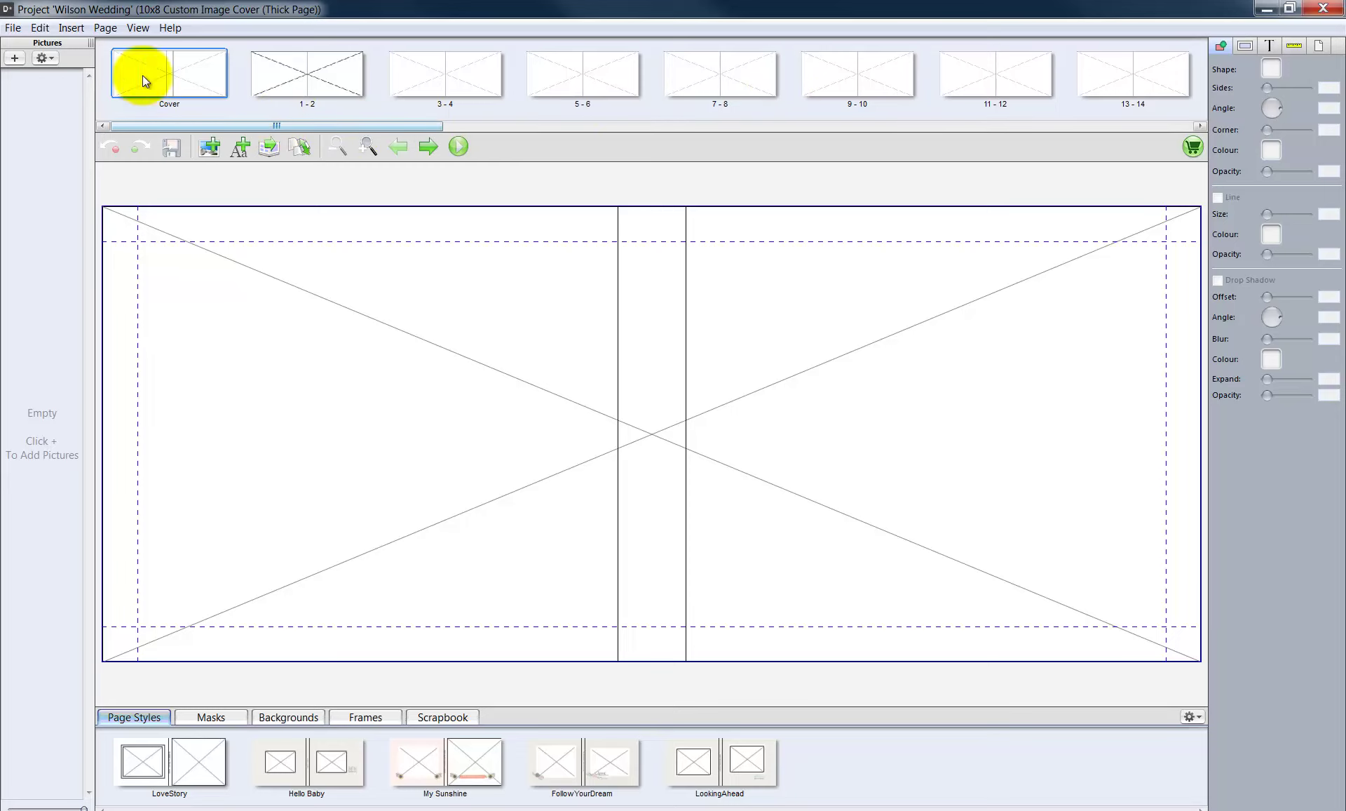
# Step: Import the folder of wedding photos into the Wilson Wedding project
pyautogui.click(13, 58)
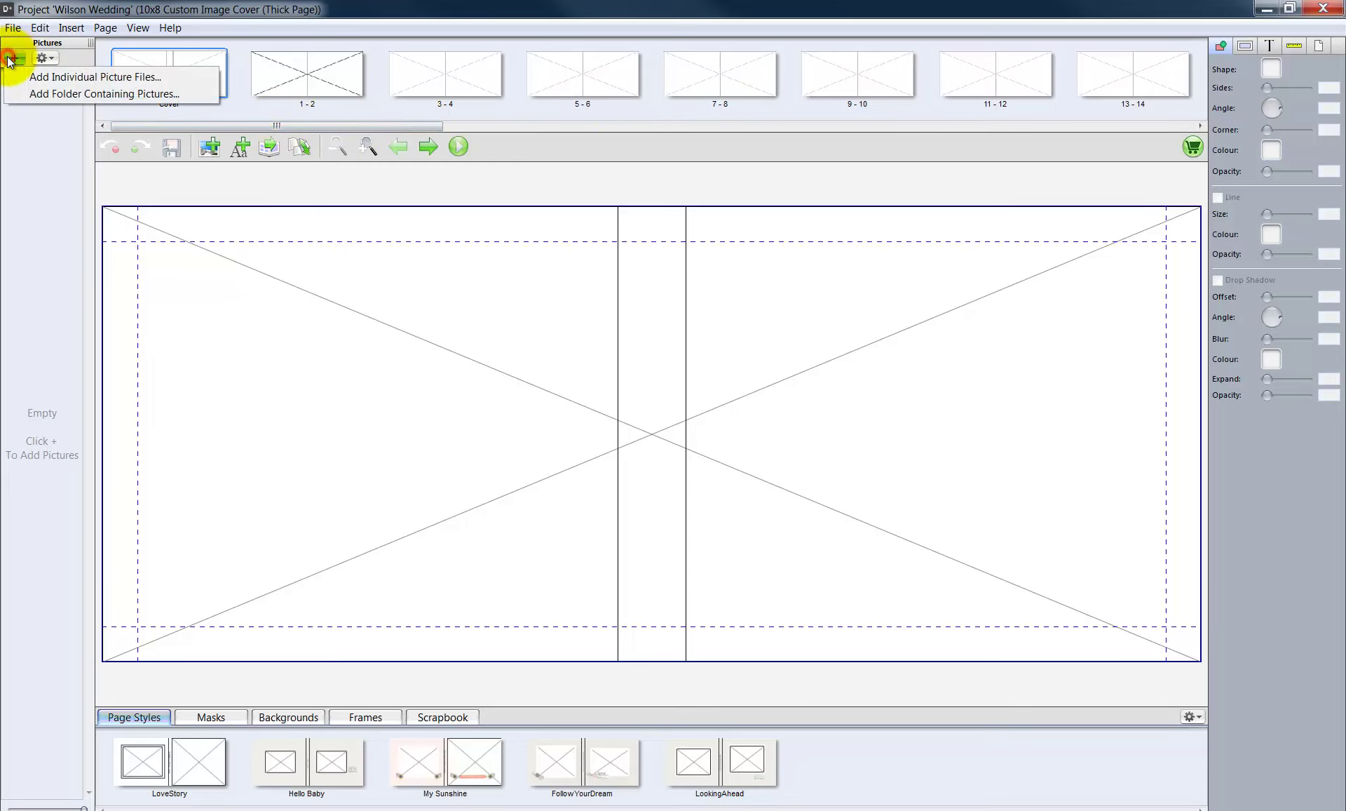
pyautogui.click(70, 93)
pyautogui.click(603, 446)
pyautogui.click(707, 523)
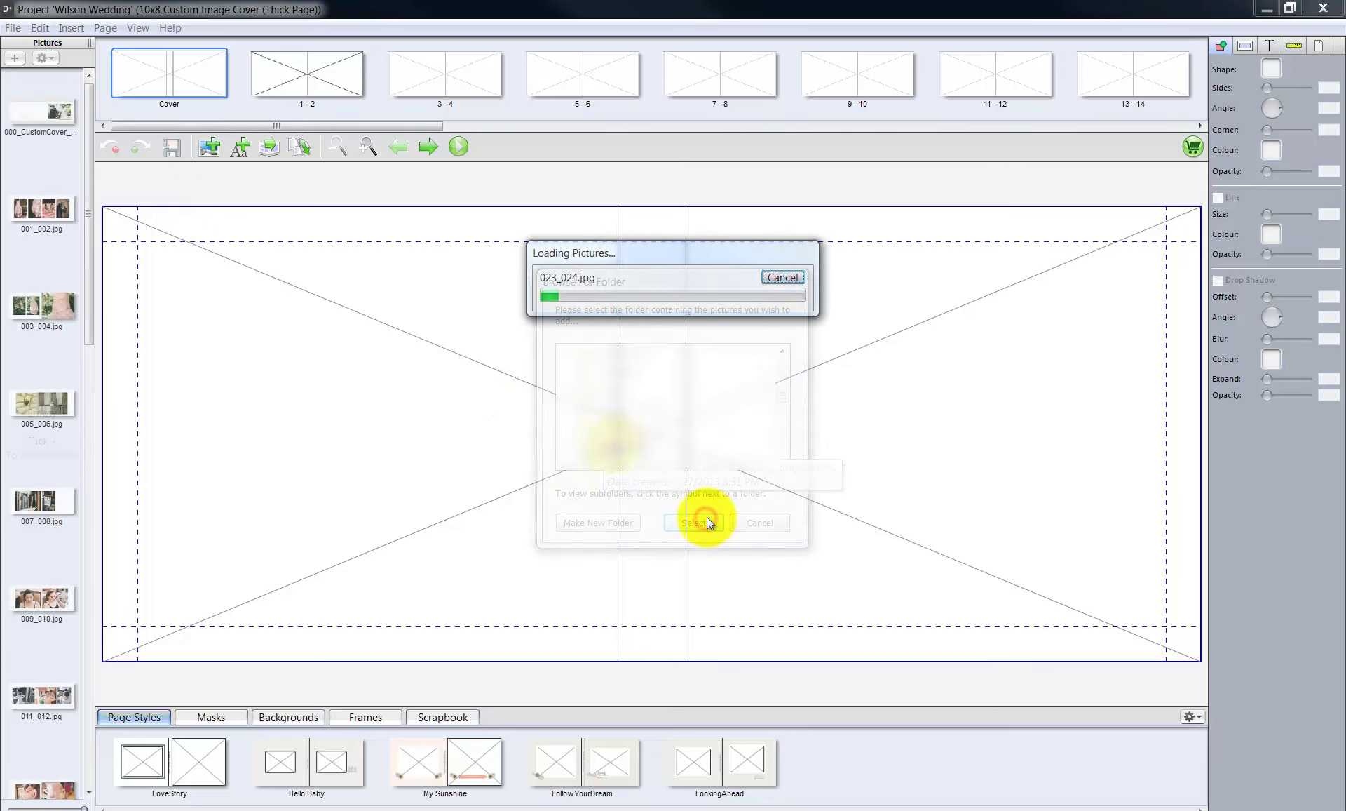
# Step: Autoflow the photos into the cover and every spread, then save Wilson Wedding
pyautogui.click(267, 149)
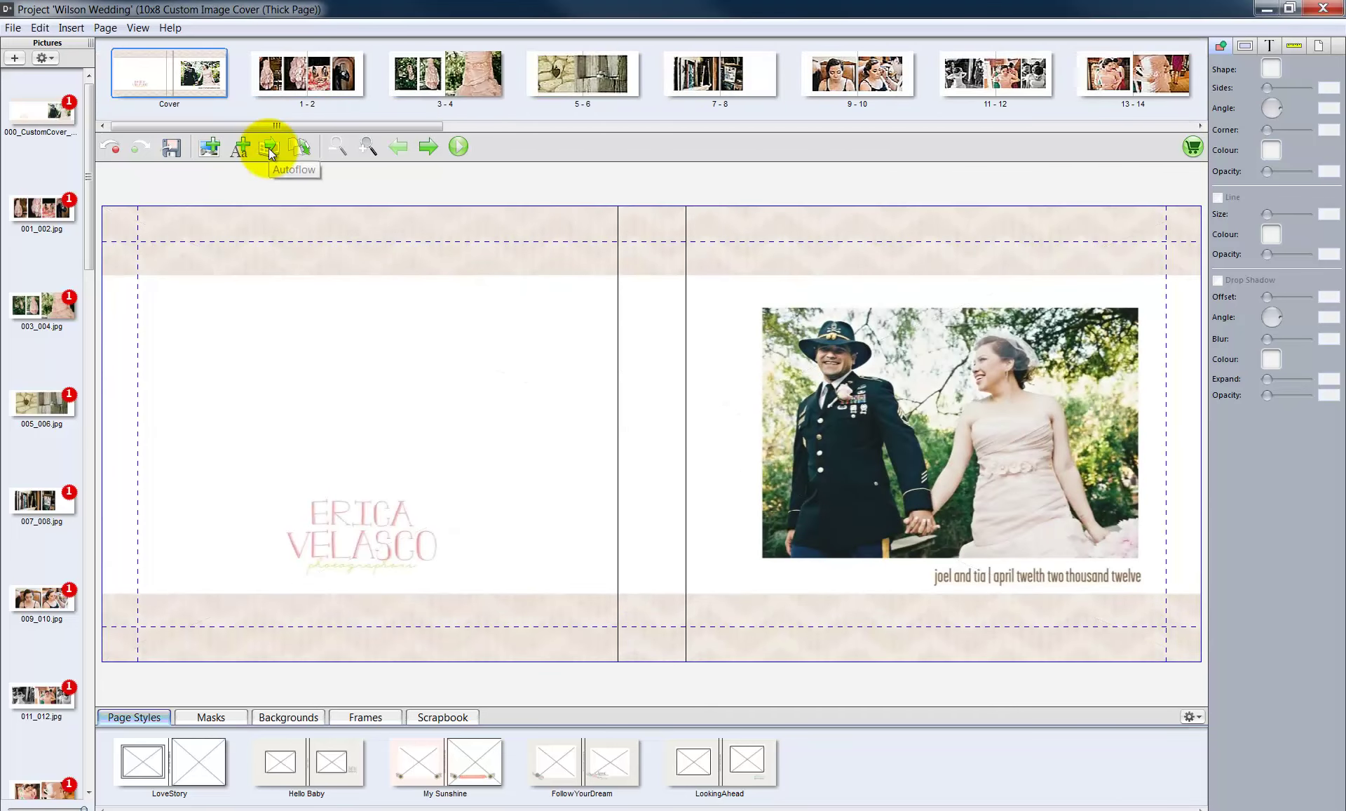
pyautogui.click(170, 73)
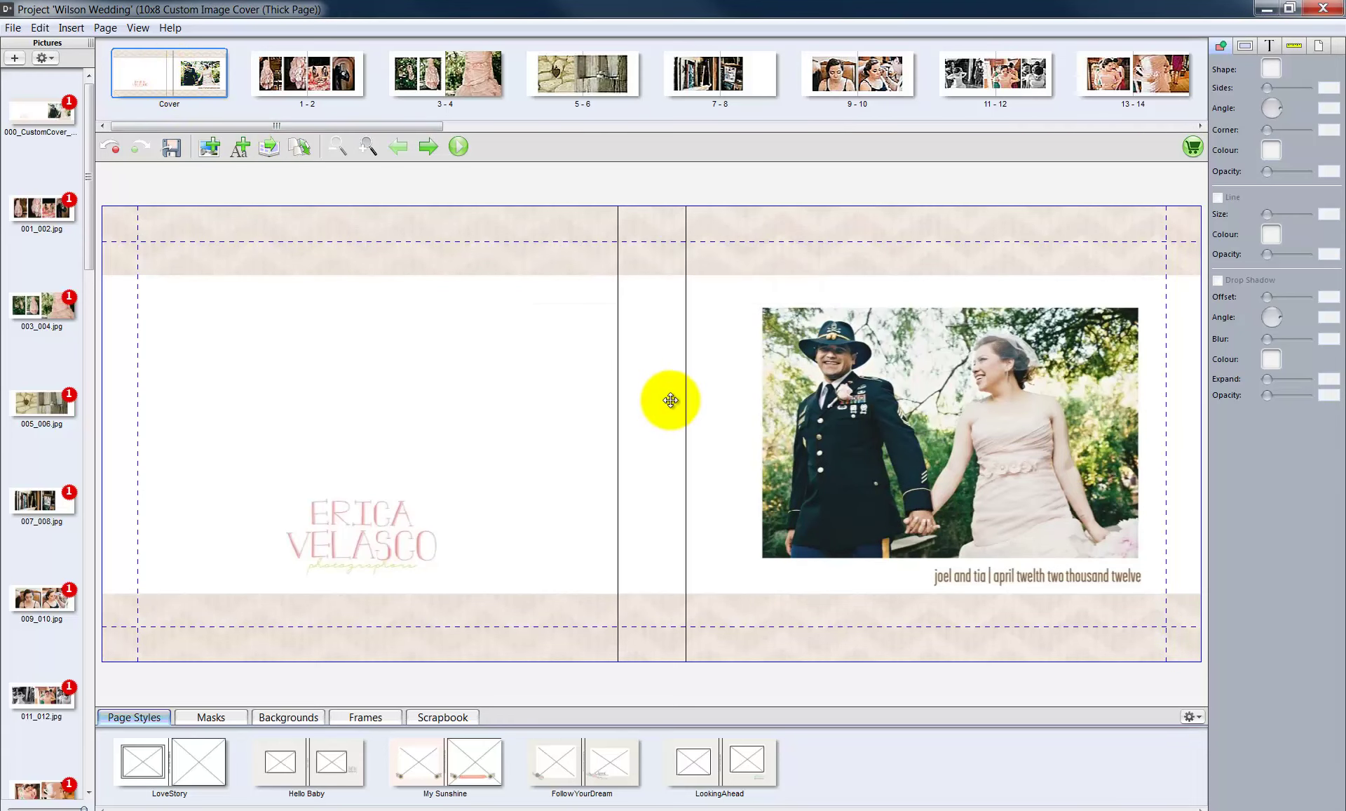
pyautogui.click(12, 28)
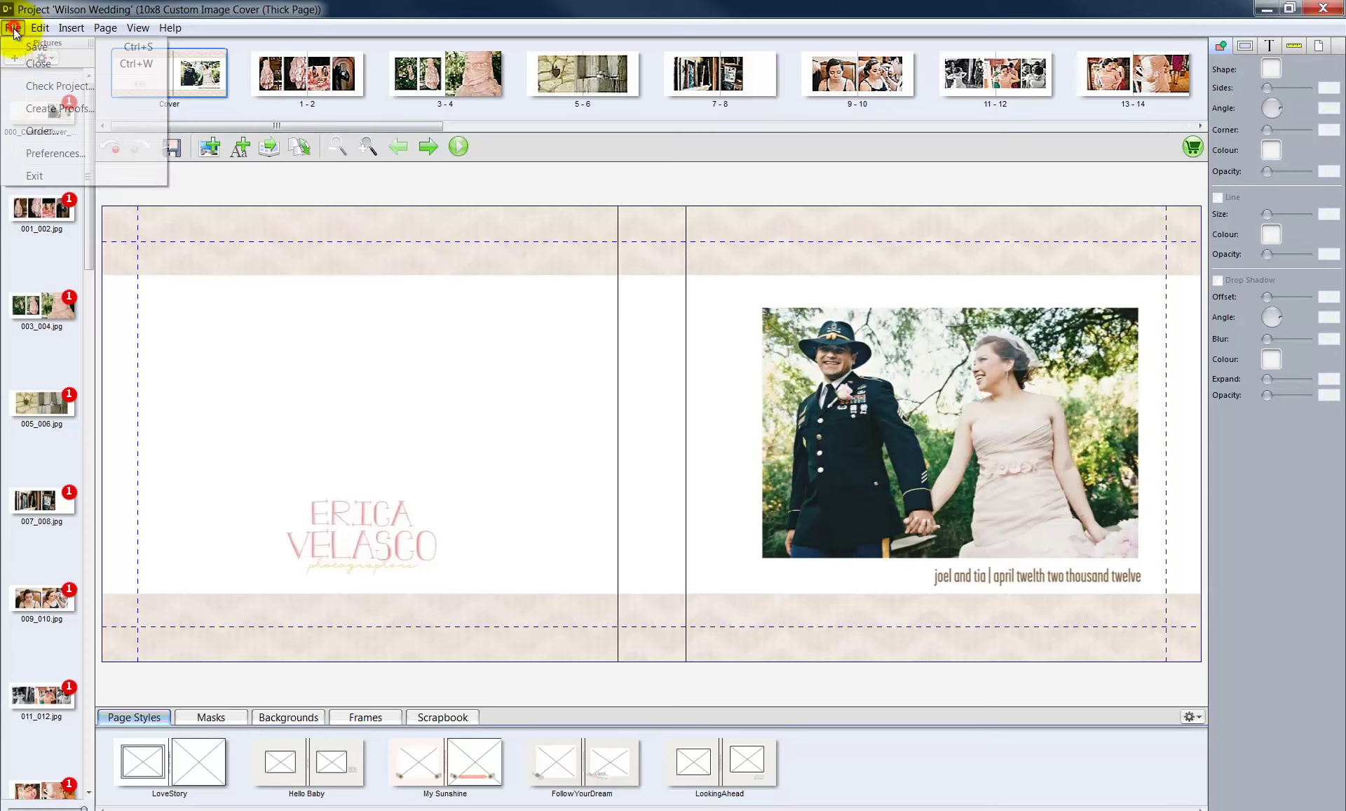
pyautogui.click(33, 49)
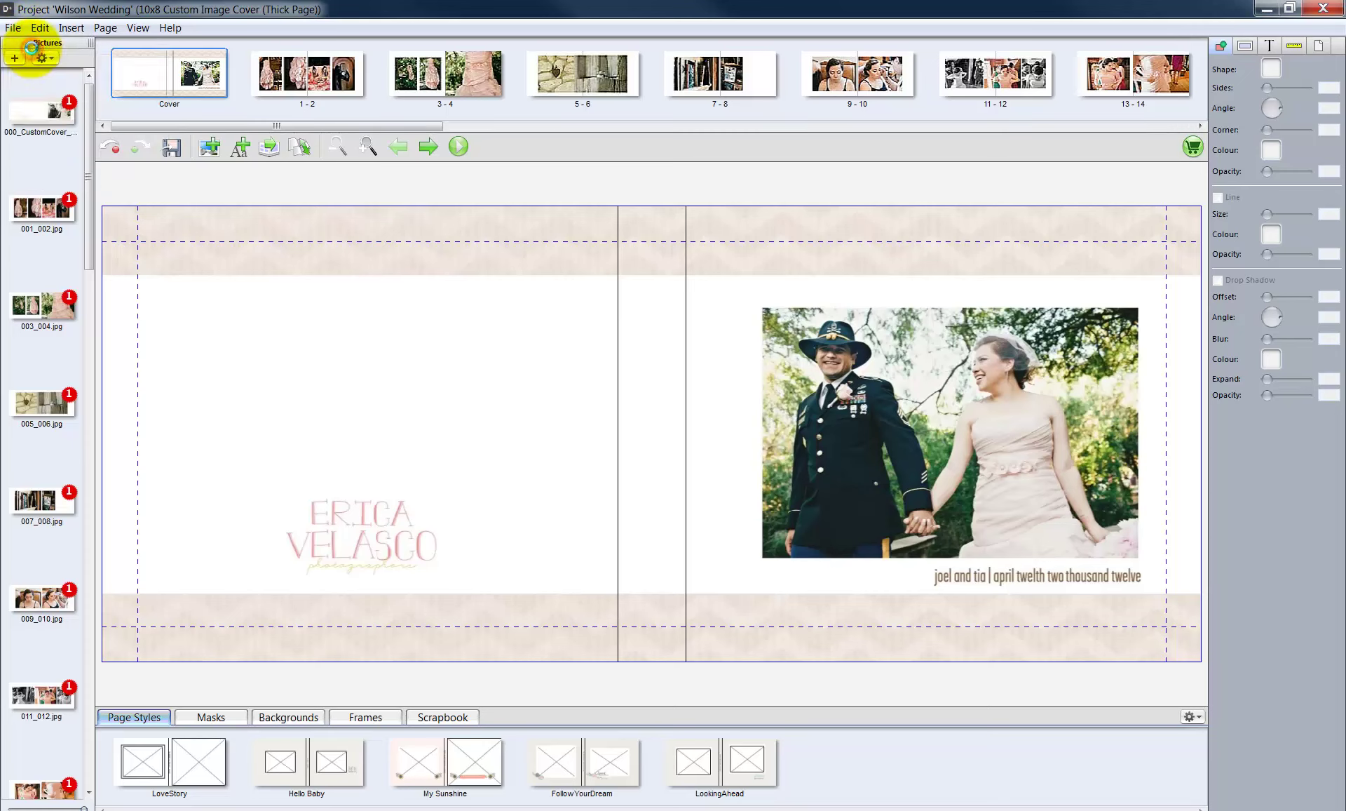